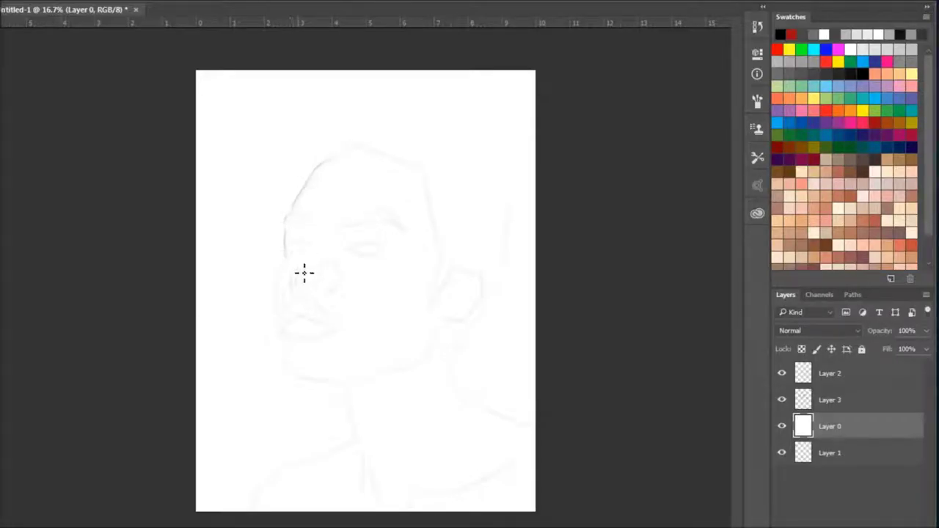
Step: Discard the trial stroke over the nose sketch and hide Layer 2's sketch lines
{"action": "mouse_move", "coordinate": [330, 275]}
{"action": "left_mouse_down"}
{"action": "mouse_move", "coordinate": [331, 293]}
{"action": "mouse_move", "coordinate": [300, 294]}
{"action": "left_mouse_up"}
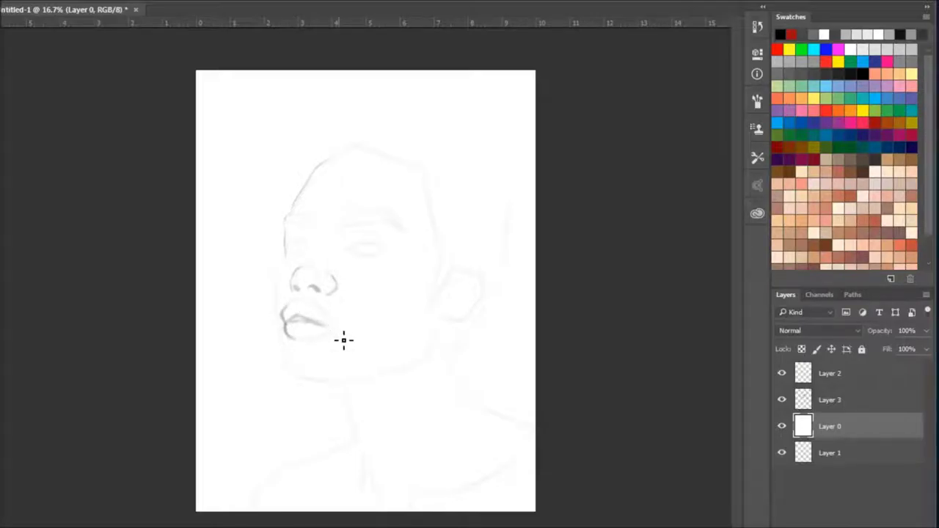
{"action": "key", "text": "ctrl+z"}
{"action": "key", "text": "ctrl+z"}
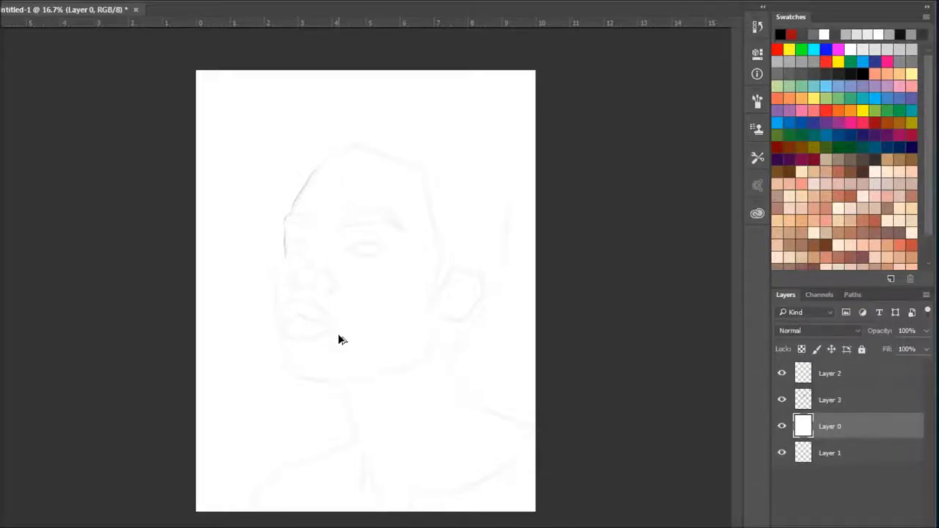
{"action": "left_click", "coordinate": [782, 374]}
Step: Remove Layer 0 and fill Layer 1 with the dark grey foreground colour
{"action": "left_click", "coordinate": [827, 452]}
{"action": "key", "text": "ctrl+e"}
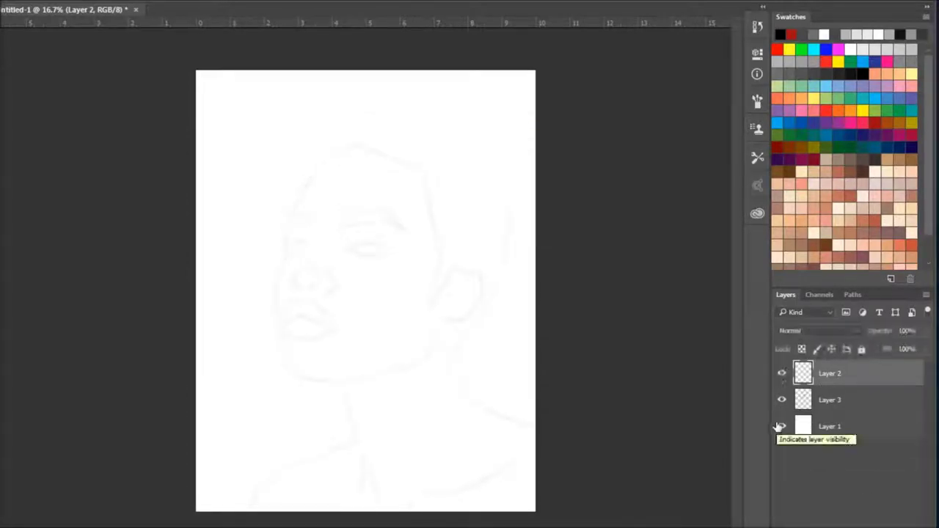
{"action": "left_click", "coordinate": [848, 432]}
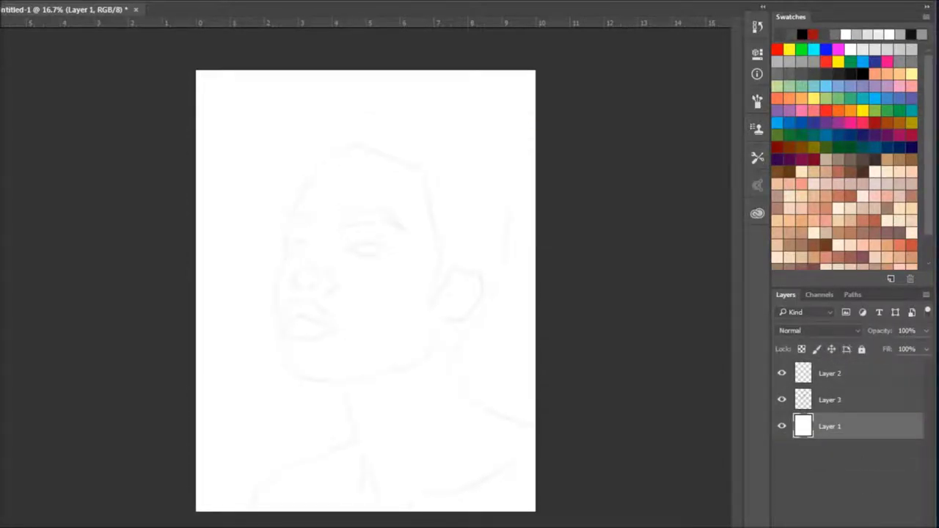
{"action": "key", "text": "alt+BackSpace"}
{"action": "key", "text": "alt+bracketright"}
{"action": "key", "text": "alt+bracketright"}
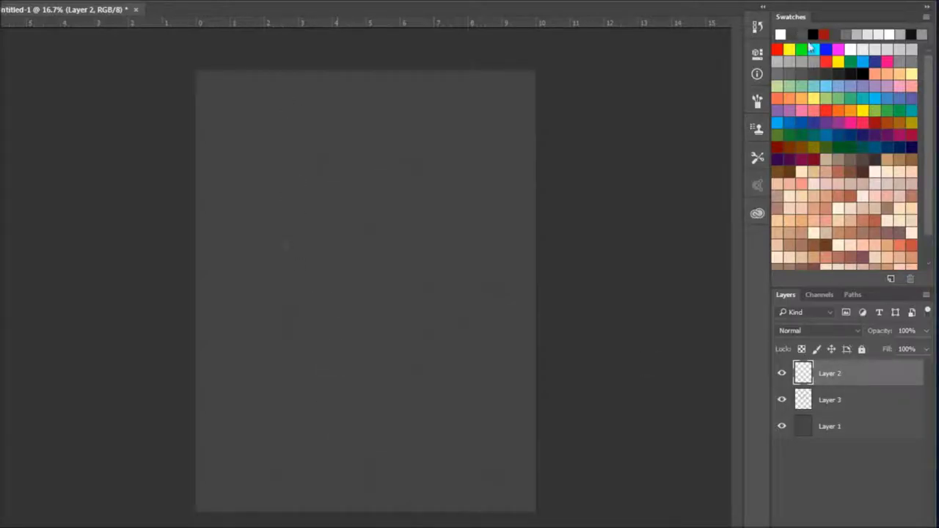
Step: Lasso a head-and-shoulders silhouette and fill it with dark grey
{"action": "left_click", "coordinate": [851, 50]}
{"action": "mouse_move", "coordinate": [248, 512]}
{"action": "left_mouse_down"}
{"action": "mouse_move", "coordinate": [353, 431]}
{"action": "mouse_move", "coordinate": [275, 314]}
{"action": "left_mouse_up"}
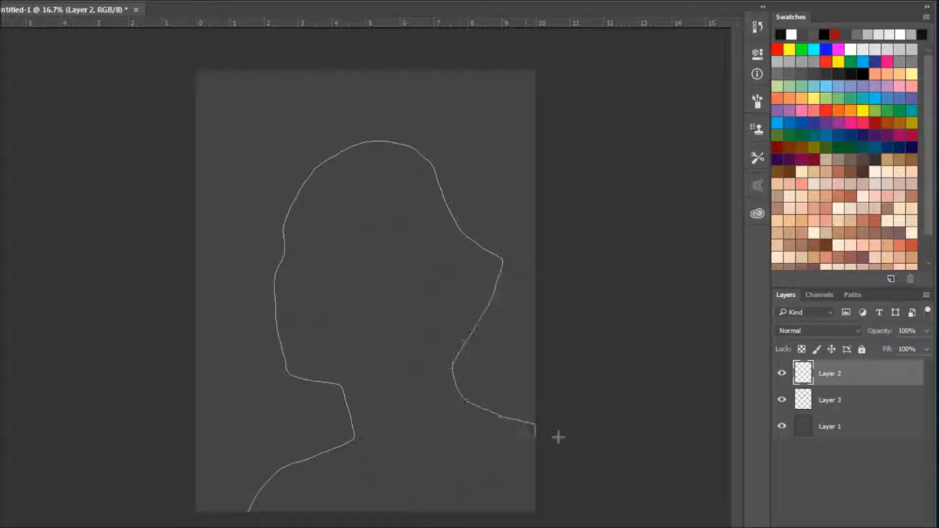
{"action": "left_click_drag", "start_coordinate": [558, 438], "coordinate": [593, 457]}
{"action": "left_click_drag", "start_coordinate": [247, 511], "coordinate": [530, 523]}
{"action": "left_click", "coordinate": [827, 74]}
{"action": "key", "text": "alt+BackSpace"}
Step: Move Layer 2 below Layer 3 and choose a 200 px soft round brush
{"action": "left_click_drag", "start_coordinate": [830, 373], "coordinate": [844, 413]}
{"action": "left_click", "coordinate": [32, 3]}
{"action": "double_click", "coordinate": [121, 230]}
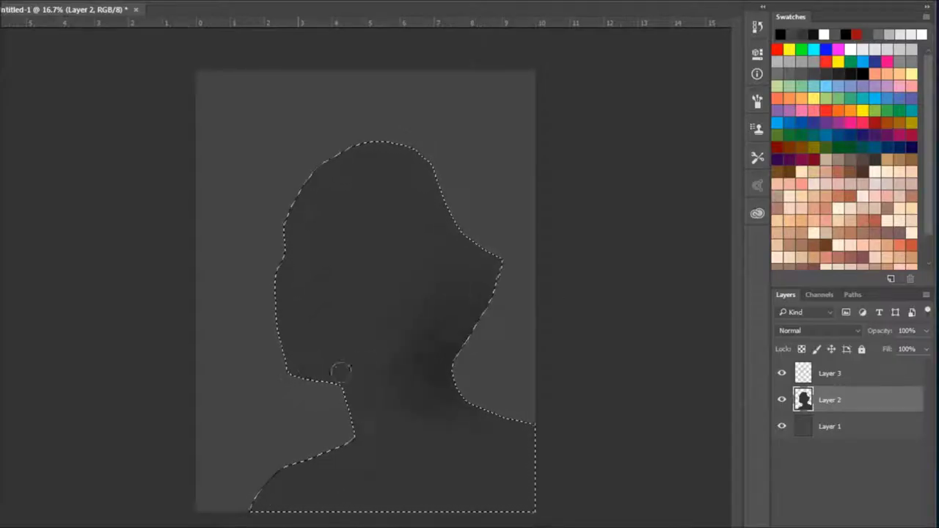
Step: On Layer 2, paint soft light and dark patches shaping the face, brows, eyes and mouth
{"action": "left_click", "coordinate": [837, 373]}
{"action": "left_click", "coordinate": [881, 400]}
{"action": "mouse_move", "coordinate": [340, 129]}
{"action": "left_mouse_down"}
{"action": "mouse_move", "coordinate": [419, 486]}
{"action": "mouse_move", "coordinate": [531, 386]}
{"action": "mouse_move", "coordinate": [354, 438]}
{"action": "left_mouse_up"}
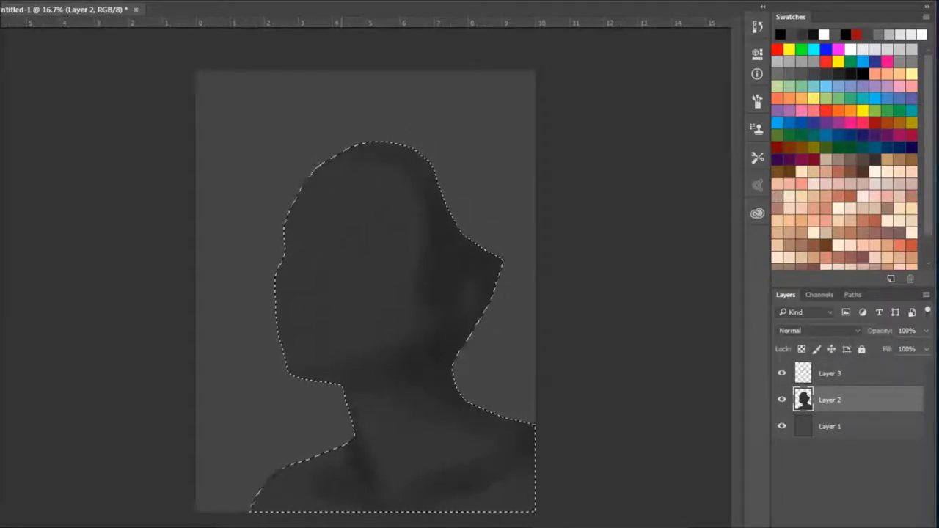
{"action": "mouse_move", "coordinate": [250, 485]}
{"action": "left_mouse_down"}
{"action": "mouse_move", "coordinate": [326, 353]}
{"action": "mouse_move", "coordinate": [359, 392]}
{"action": "mouse_move", "coordinate": [318, 295]}
{"action": "mouse_move", "coordinate": [353, 247]}
{"action": "left_mouse_up"}
{"action": "left_click_drag", "start_coordinate": [254, 243], "coordinate": [419, 245]}
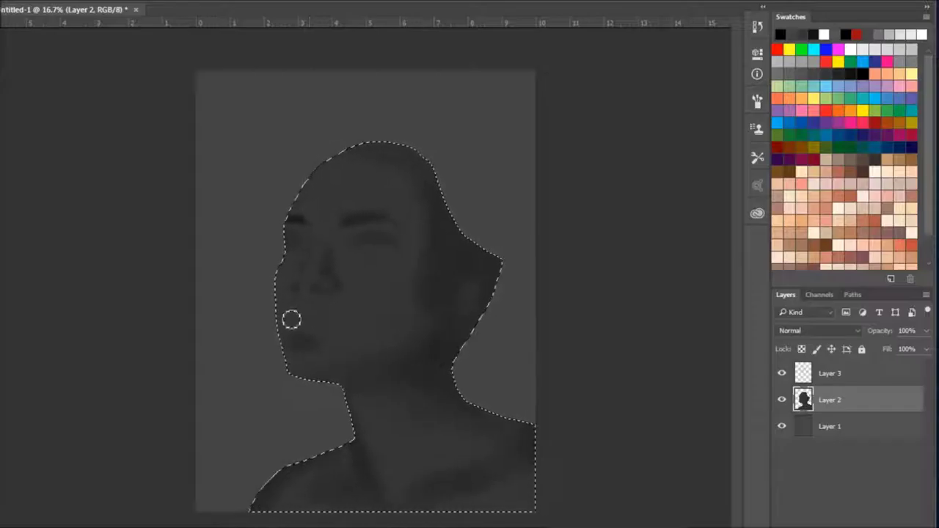
Step: Lighten forehead, cheeks, eyes, neck and shoulders with lighter grey, then fit the canvas on screen
{"action": "left_click", "coordinate": [307, 180]}
{"action": "left_click_drag", "start_coordinate": [307, 180], "coordinate": [350, 307]}
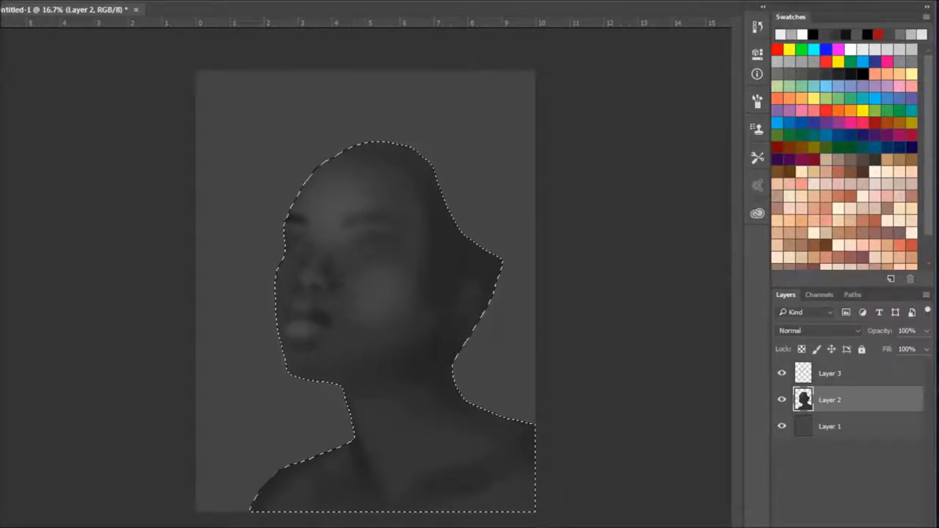
{"action": "left_click", "coordinate": [367, 251]}
{"action": "left_click_drag", "start_coordinate": [427, 458], "coordinate": [521, 474]}
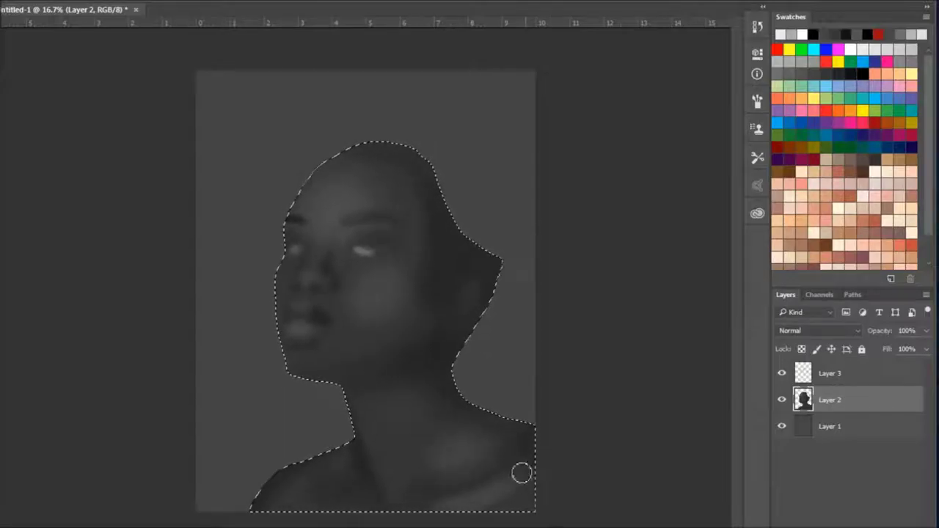
{"action": "left_click_drag", "start_coordinate": [388, 480], "coordinate": [393, 503]}
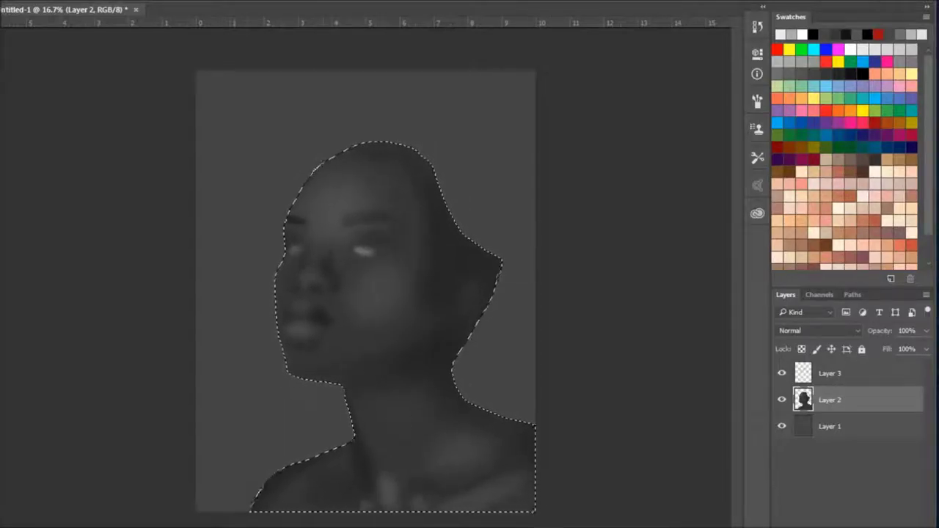
{"action": "left_click_drag", "start_coordinate": [308, 510], "coordinate": [345, 404]}
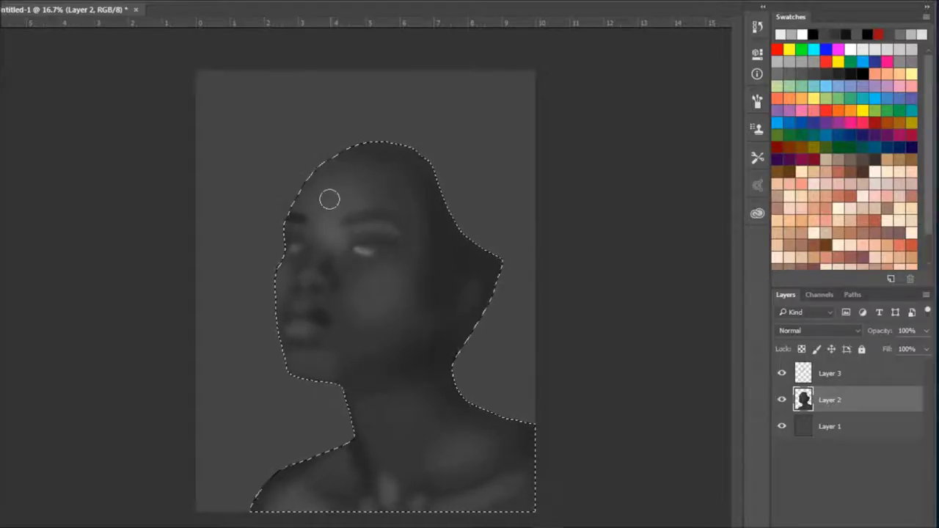
{"action": "left_click", "coordinate": [228, 0]}
{"action": "left_click", "coordinate": [332, 93]}
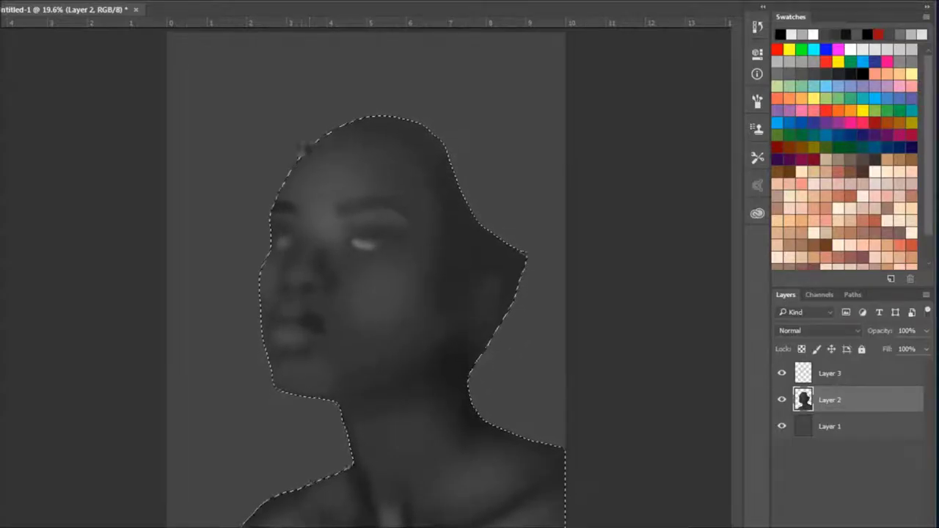
Step: Paint the ear and jaw, a dark arched eyebrow, the right eye and darker lips
{"action": "right_click", "coordinate": [149, 239]}
{"action": "key", "text": "Escape"}
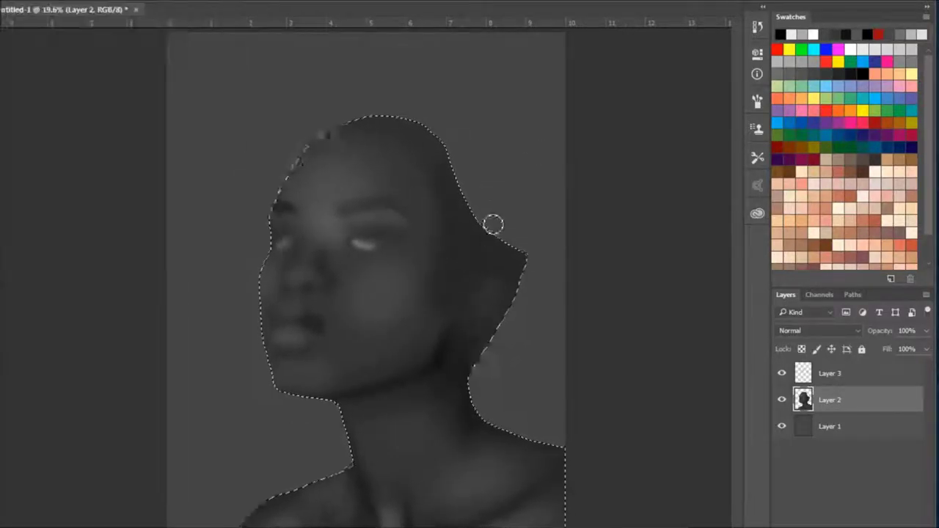
{"action": "mouse_move", "coordinate": [478, 305]}
{"action": "left_mouse_down"}
{"action": "mouse_move", "coordinate": [480, 325]}
{"action": "mouse_move", "coordinate": [448, 330]}
{"action": "mouse_move", "coordinate": [470, 336]}
{"action": "mouse_move", "coordinate": [495, 323]}
{"action": "left_mouse_up"}
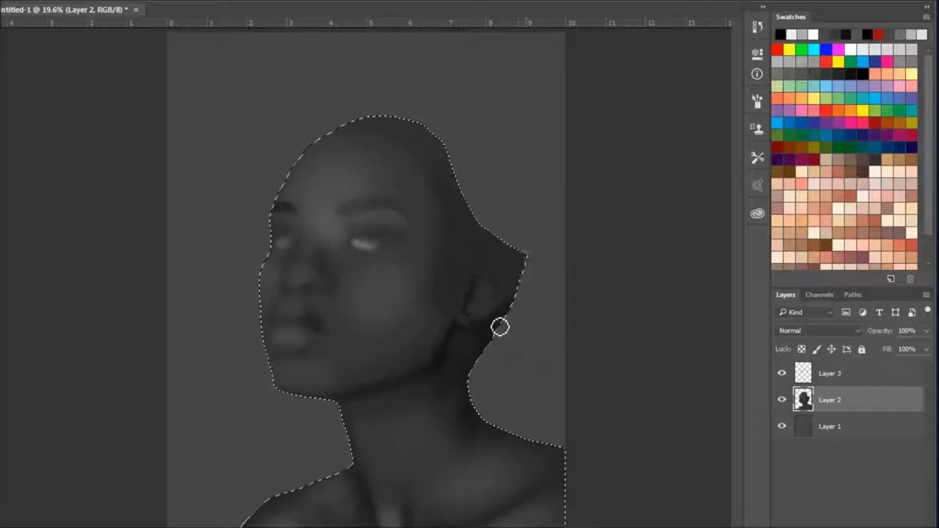
{"action": "left_click_drag", "start_coordinate": [339, 212], "coordinate": [407, 214]}
{"action": "mouse_move", "coordinate": [358, 248]}
{"action": "left_mouse_down"}
{"action": "mouse_move", "coordinate": [381, 243]}
{"action": "mouse_move", "coordinate": [352, 246]}
{"action": "mouse_move", "coordinate": [373, 256]}
{"action": "mouse_move", "coordinate": [373, 239]}
{"action": "left_mouse_up"}
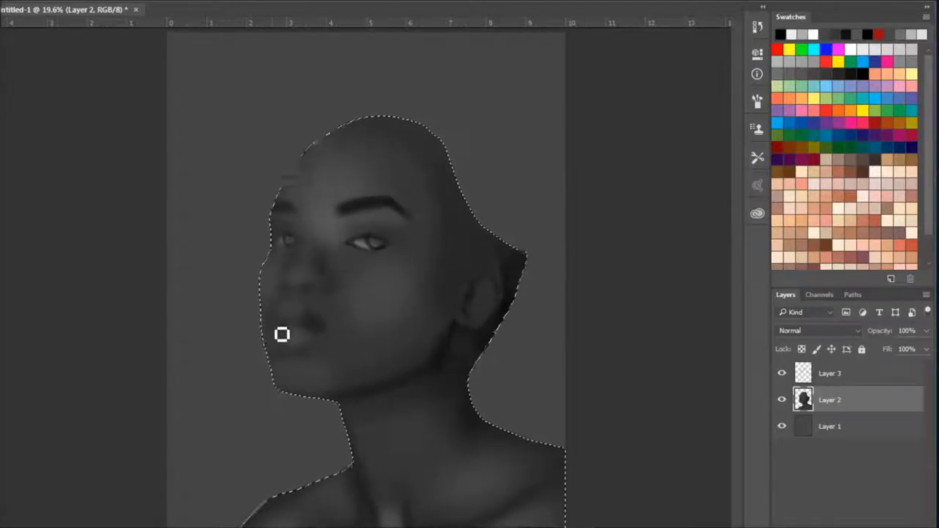
{"action": "left_click_drag", "start_coordinate": [284, 330], "coordinate": [301, 325]}
{"action": "left_click_drag", "start_coordinate": [286, 357], "coordinate": [350, 406]}
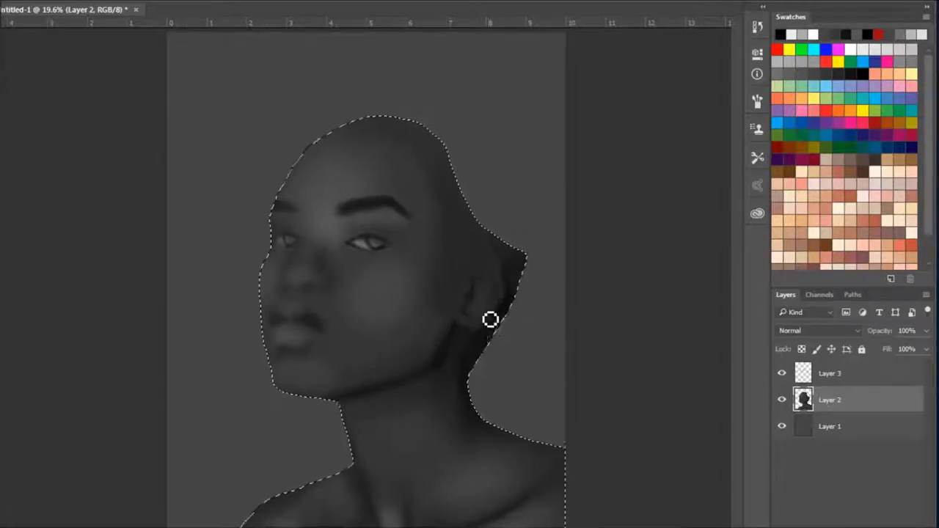
{"action": "mouse_move", "coordinate": [488, 320]}
{"action": "left_mouse_down"}
{"action": "mouse_move", "coordinate": [482, 294]}
{"action": "mouse_move", "coordinate": [491, 321]}
{"action": "mouse_move", "coordinate": [463, 281]}
{"action": "mouse_move", "coordinate": [488, 270]}
{"action": "left_mouse_up"}
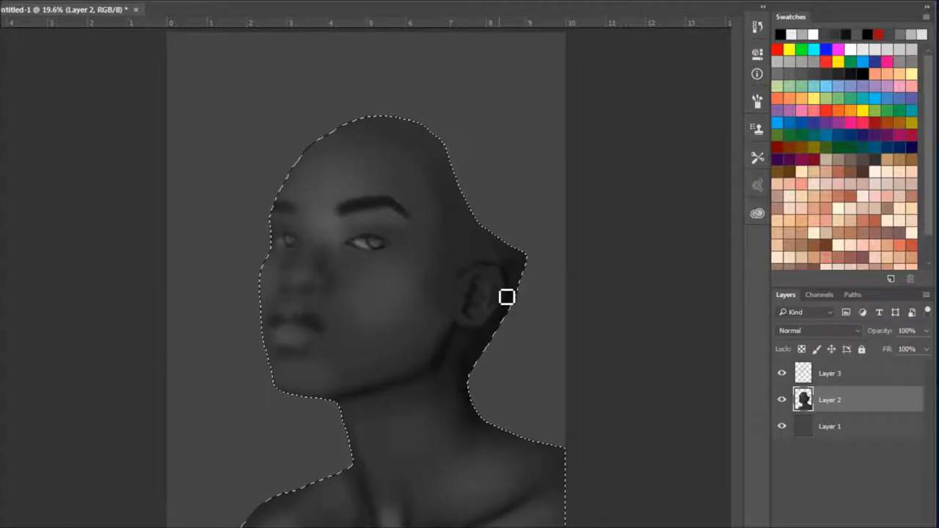
Step: Refine the lips with sampled greys and highlights, and soften jaw and neck shading
{"action": "left_click", "coordinate": [808, 31]}
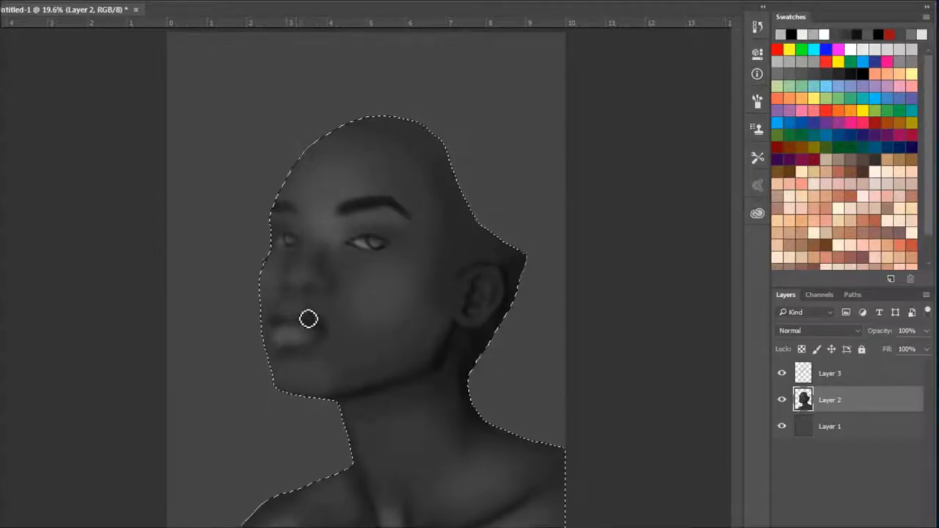
{"action": "left_click_drag", "start_coordinate": [296, 308], "coordinate": [325, 292]}
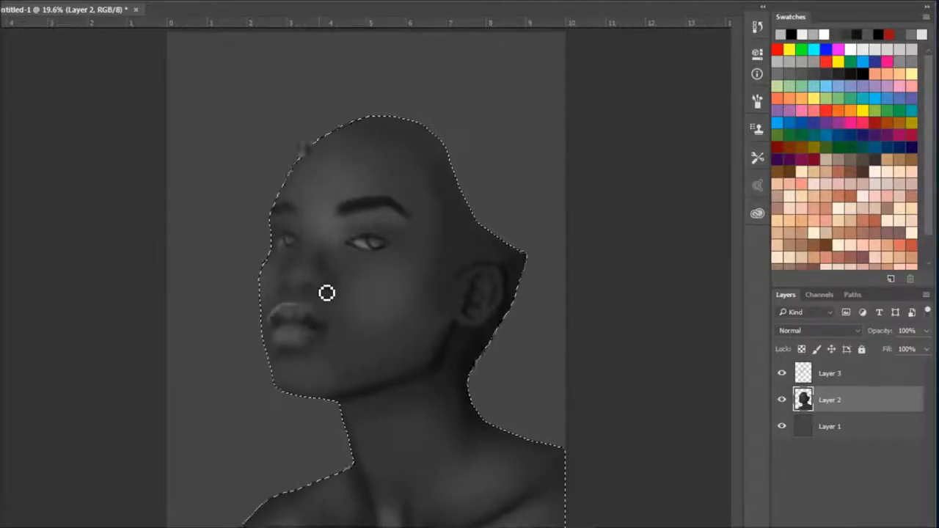
{"action": "left_click_drag", "start_coordinate": [291, 329], "coordinate": [303, 331]}
{"action": "left_click", "coordinate": [300, 325], "text": "alt"}
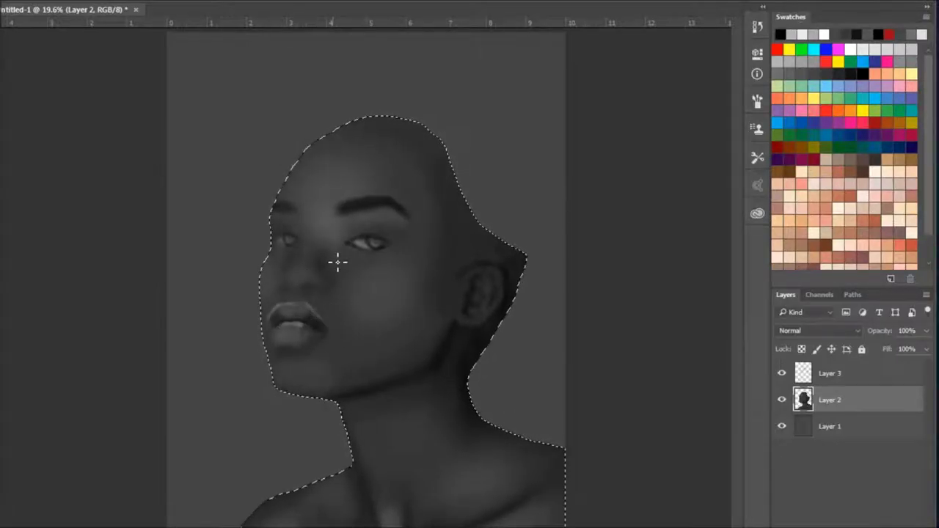
{"action": "mouse_move", "coordinate": [295, 330]}
{"action": "left_mouse_down"}
{"action": "mouse_move", "coordinate": [311, 326]}
{"action": "mouse_move", "coordinate": [282, 332]}
{"action": "left_mouse_up"}
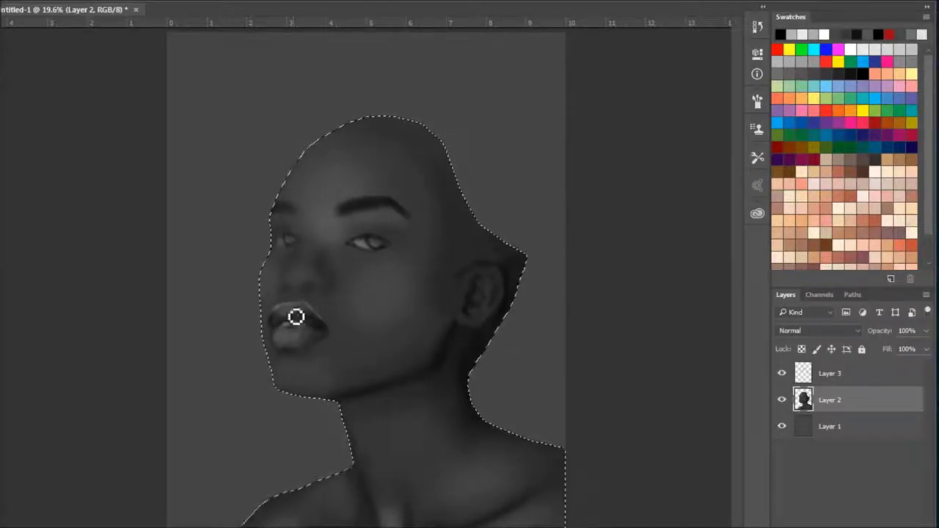
{"action": "left_click", "coordinate": [405, 306], "text": "alt"}
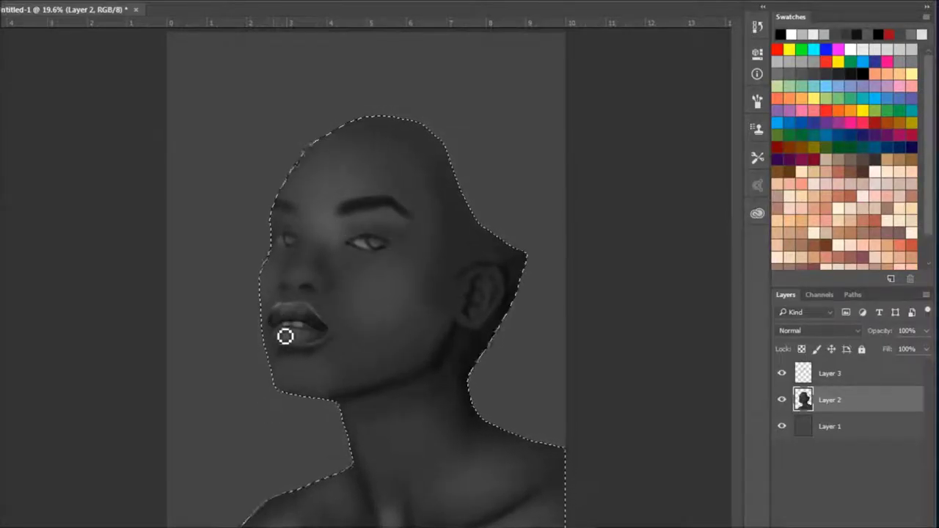
{"action": "left_click_drag", "start_coordinate": [293, 348], "coordinate": [340, 342]}
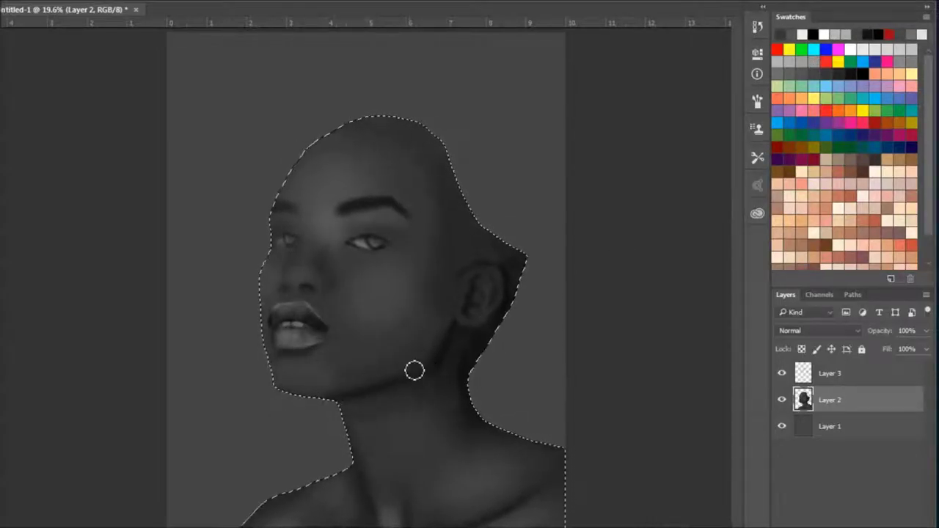
{"action": "left_click_drag", "start_coordinate": [392, 447], "coordinate": [429, 301]}
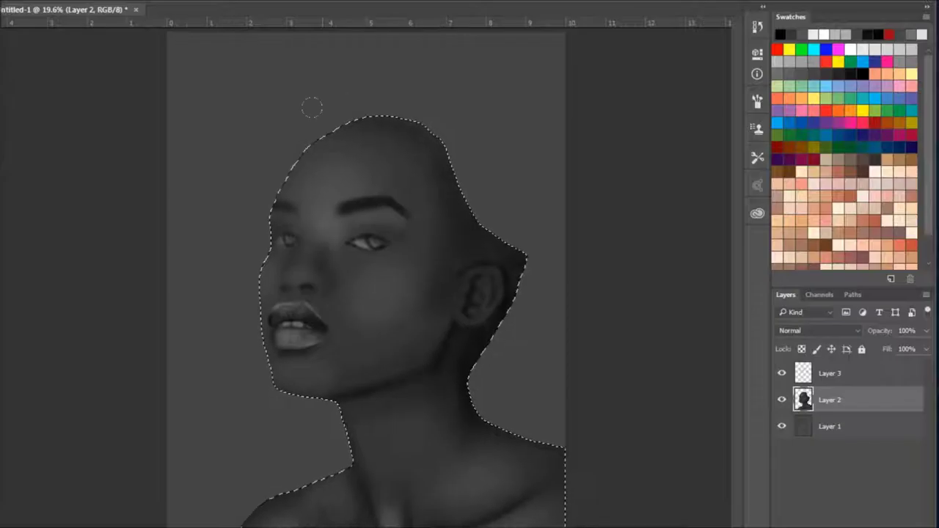
{"action": "key", "text": "bracketleft"}
{"action": "key", "text": "bracketleft"}
{"action": "key", "text": "bracketleft"}
{"action": "key", "text": "bracketleft"}
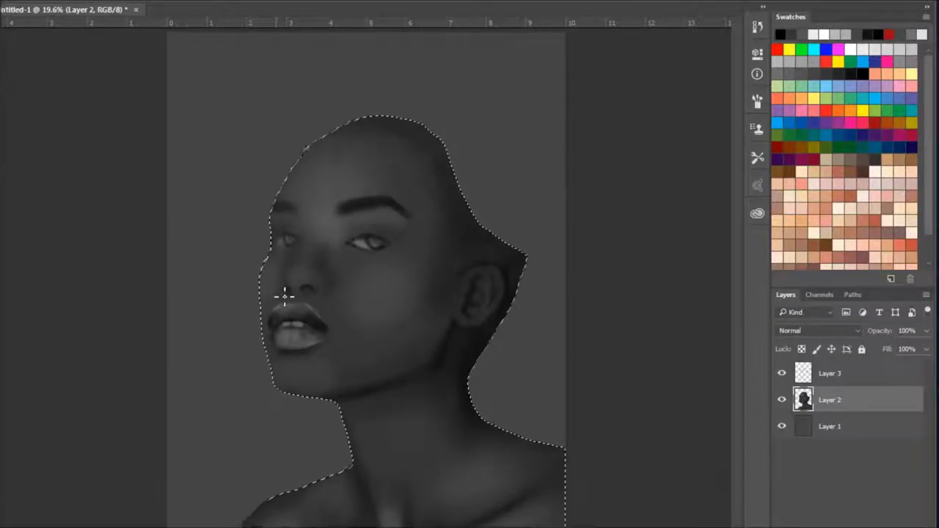
Step: Brush trial highlights on ear, neck, nose, cheek and forehead, then undo the cheek and forehead ones
{"action": "key", "text": "bracketright"}
{"action": "key", "text": "bracketright"}
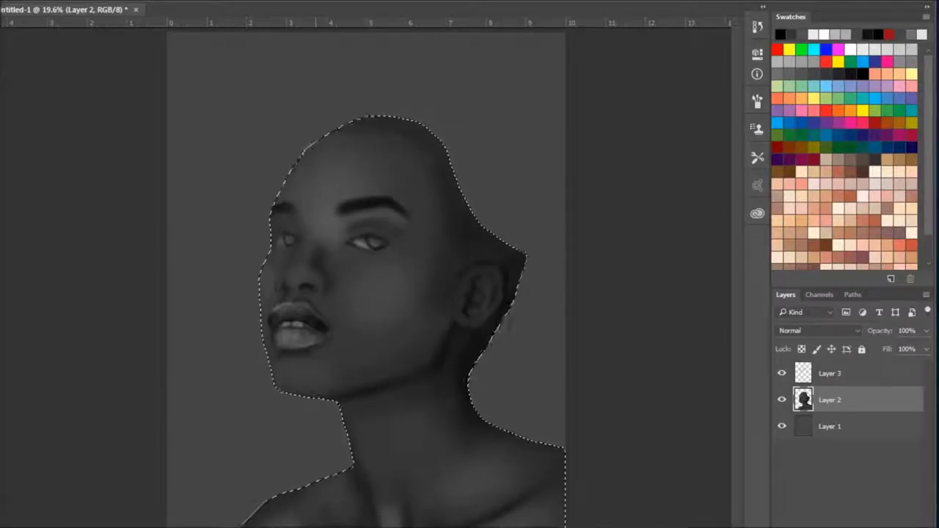
{"action": "left_click", "coordinate": [459, 301]}
{"action": "mouse_move", "coordinate": [490, 295]}
{"action": "left_mouse_down"}
{"action": "mouse_move", "coordinate": [493, 286]}
{"action": "mouse_move", "coordinate": [483, 315]}
{"action": "left_mouse_up"}
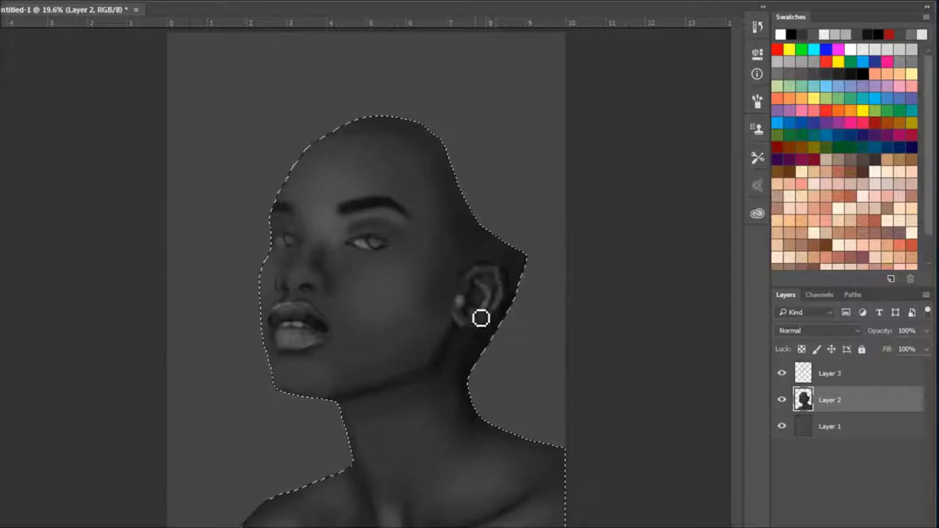
{"action": "left_click_drag", "start_coordinate": [403, 519], "coordinate": [389, 515]}
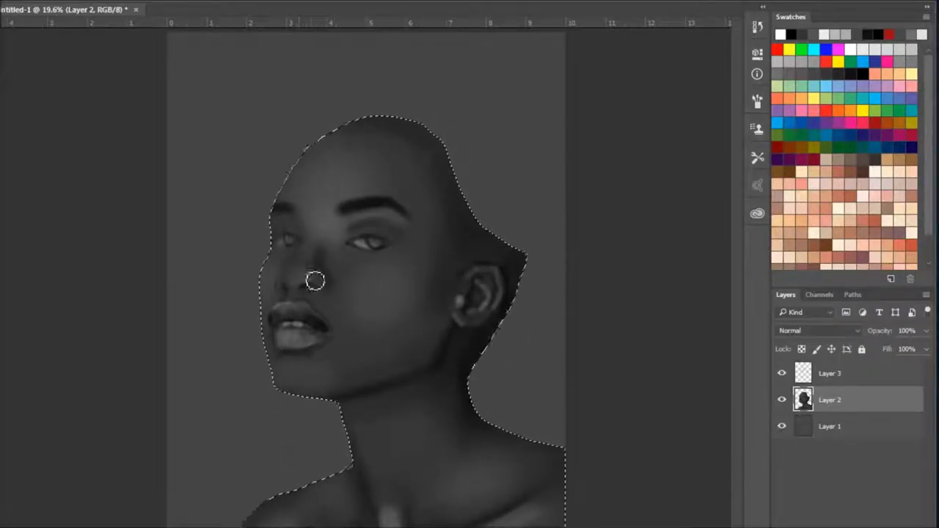
{"action": "left_click_drag", "start_coordinate": [308, 283], "coordinate": [300, 278]}
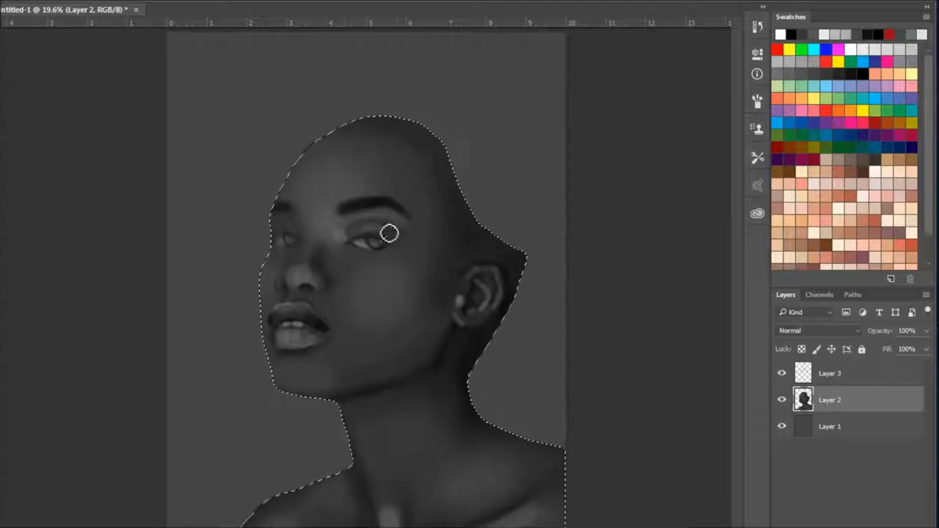
{"action": "left_click_drag", "start_coordinate": [388, 267], "coordinate": [397, 292]}
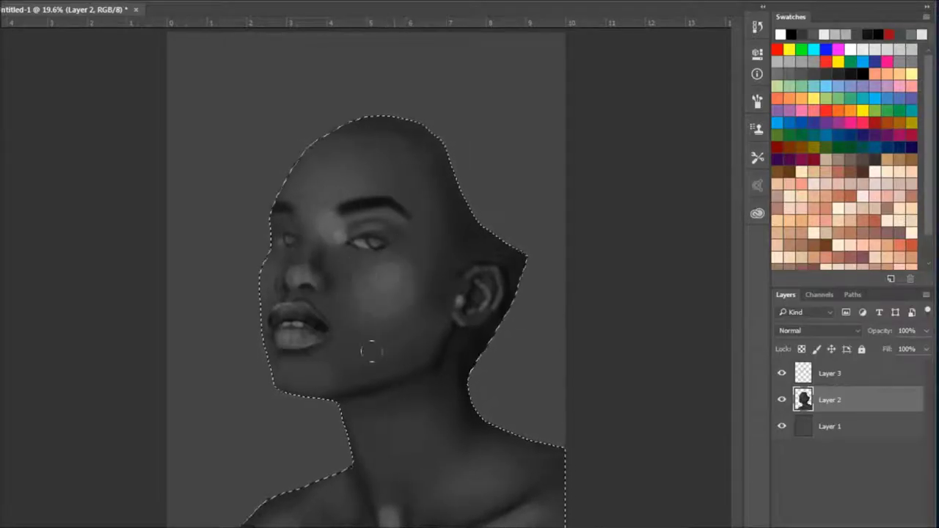
{"action": "left_click_drag", "start_coordinate": [318, 177], "coordinate": [341, 193]}
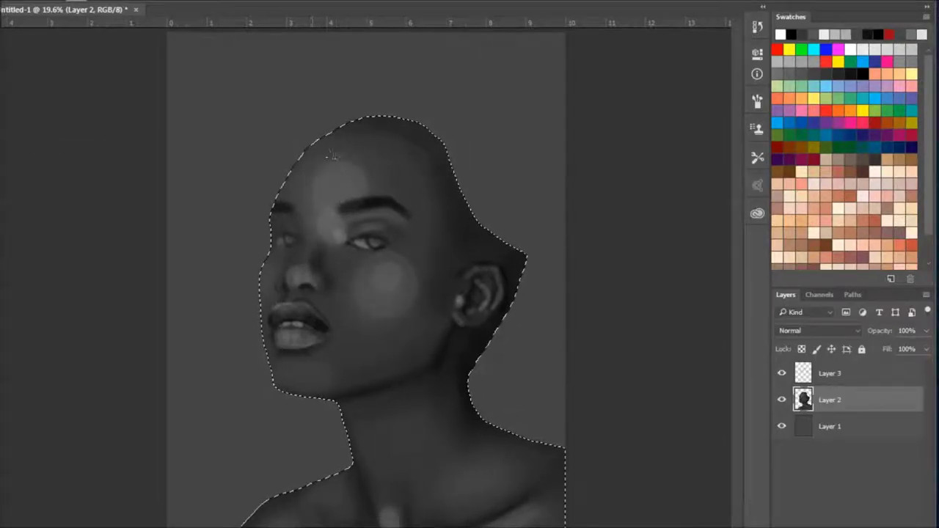
{"action": "key", "text": "ctrl+alt+z"}
{"action": "key", "text": "ctrl+alt+z"}
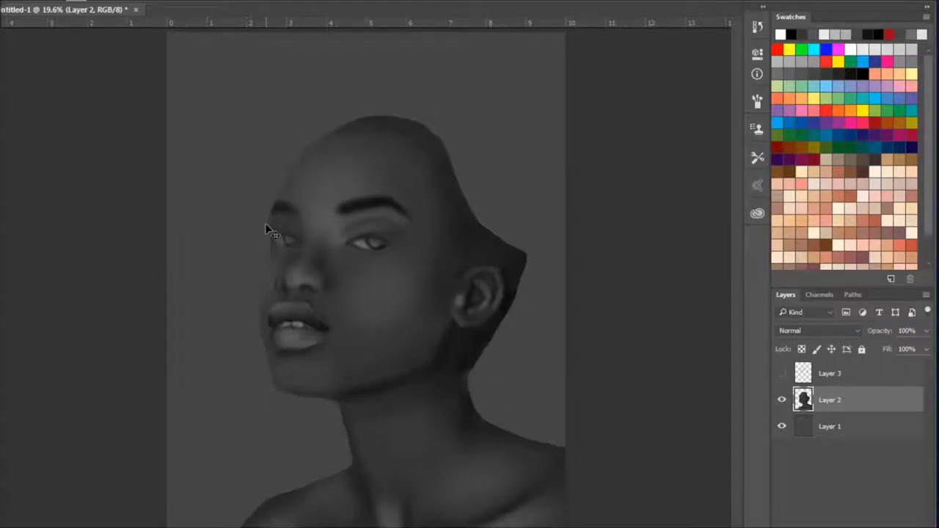
Step: Brighten the cheek, nostril, chin, jaw and neck, and darken around the eye
{"action": "left_click", "coordinate": [33, 151]}
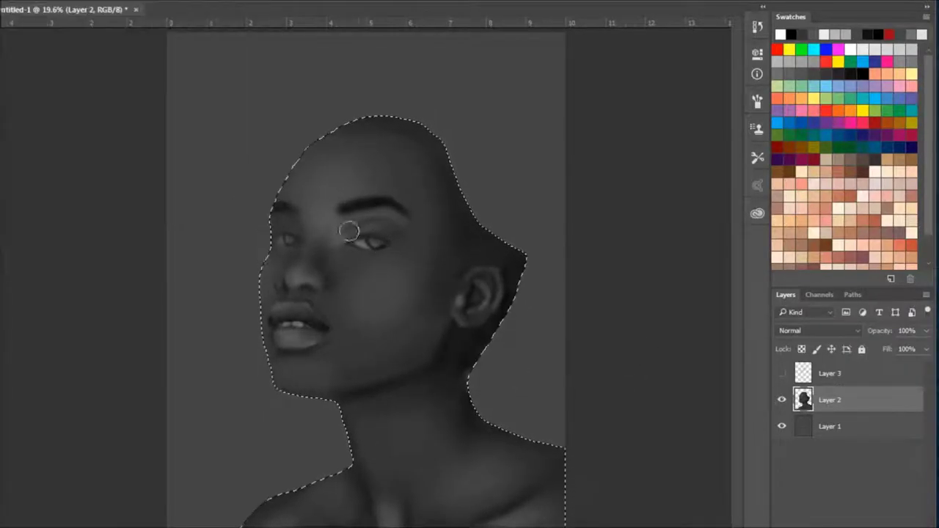
{"action": "mouse_move", "coordinate": [381, 275]}
{"action": "left_mouse_down"}
{"action": "mouse_move", "coordinate": [365, 303]}
{"action": "mouse_move", "coordinate": [392, 266]}
{"action": "left_mouse_up"}
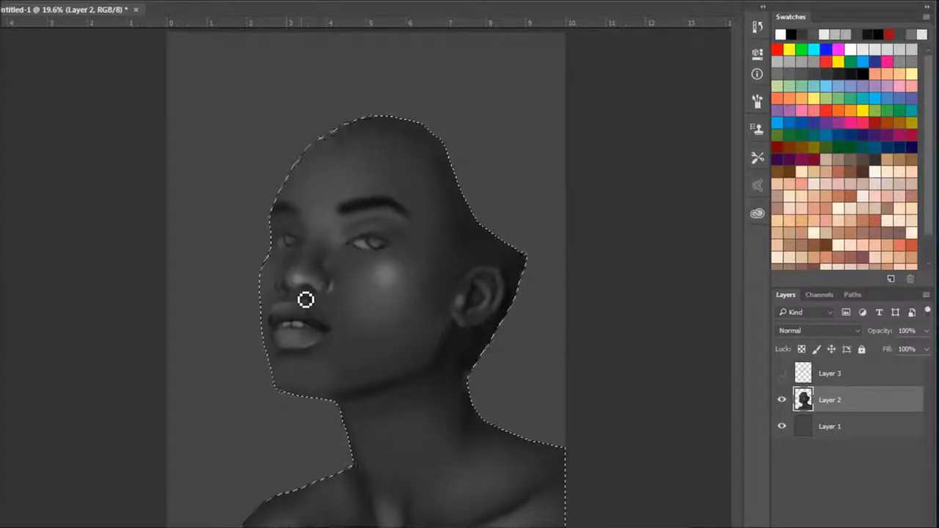
{"action": "mouse_move", "coordinate": [298, 331]}
{"action": "left_mouse_down"}
{"action": "mouse_move", "coordinate": [283, 291]}
{"action": "mouse_move", "coordinate": [303, 272]}
{"action": "left_mouse_up"}
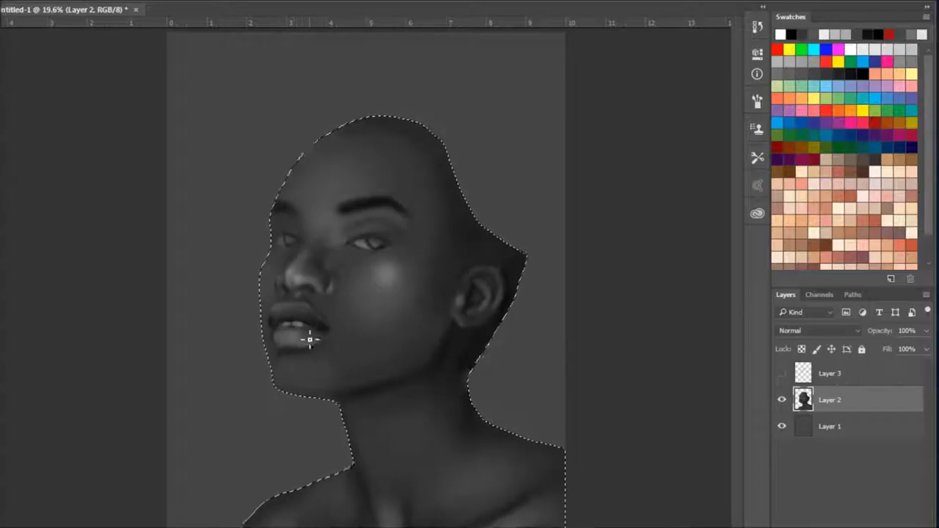
{"action": "left_click_drag", "start_coordinate": [305, 375], "coordinate": [297, 363]}
{"action": "left_click_drag", "start_coordinate": [395, 354], "coordinate": [419, 323]}
{"action": "left_click_drag", "start_coordinate": [447, 502], "coordinate": [490, 476]}
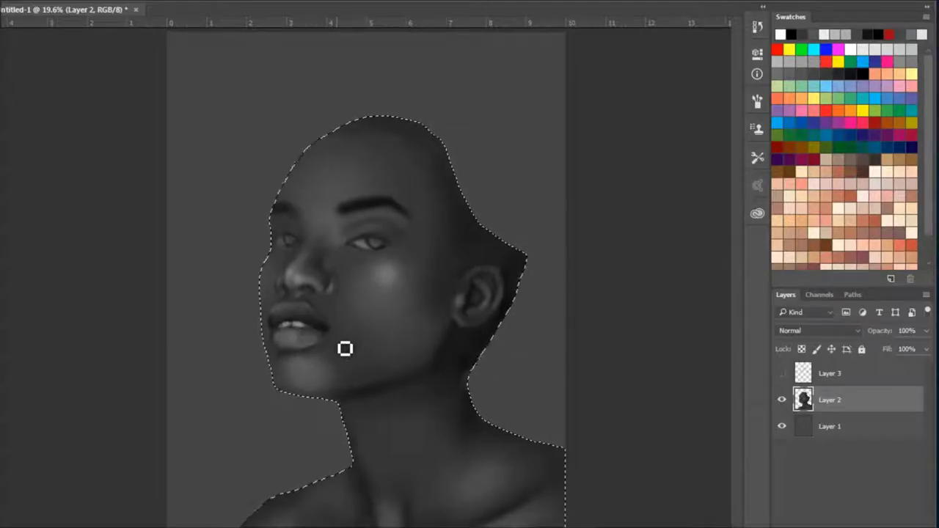
{"action": "left_click_drag", "start_coordinate": [357, 256], "coordinate": [390, 233]}
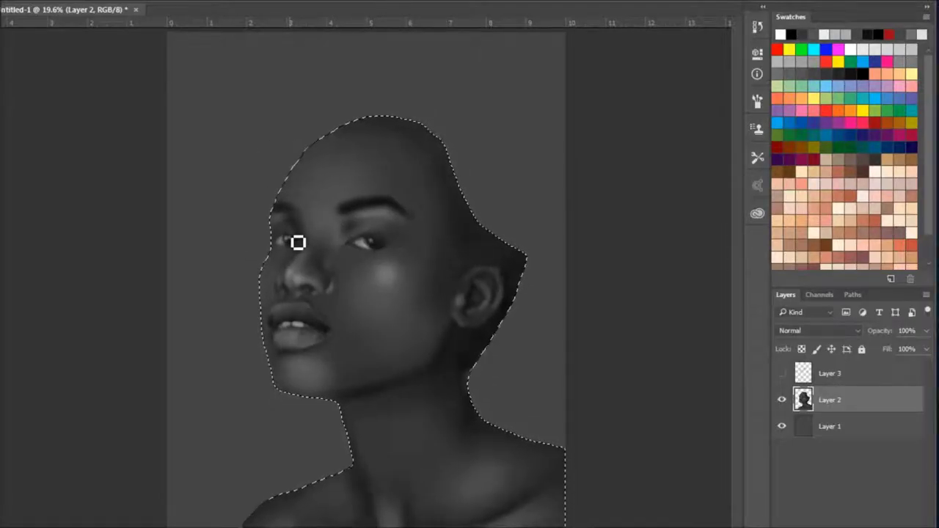
Step: Swap the paint colour to black, adjust the brush size, and clear the selection
{"action": "key", "text": "x"}
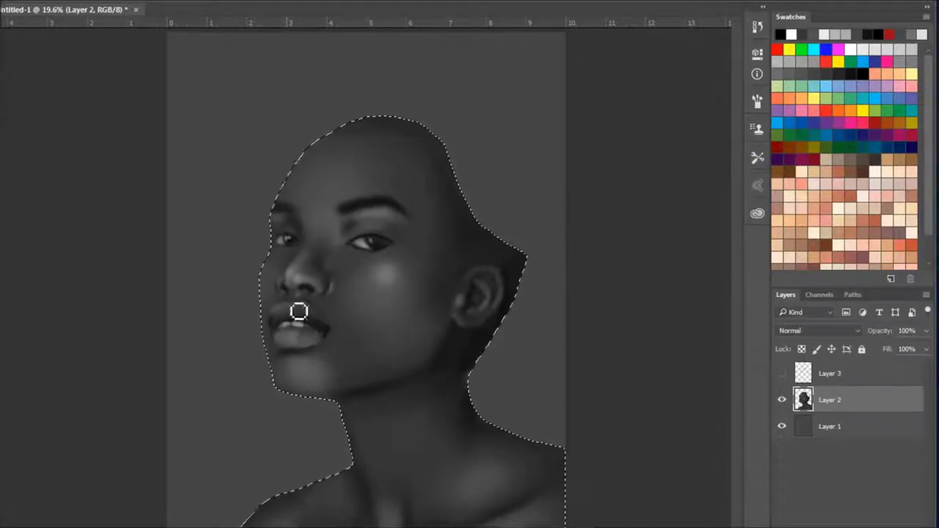
{"action": "key", "text": "v"}
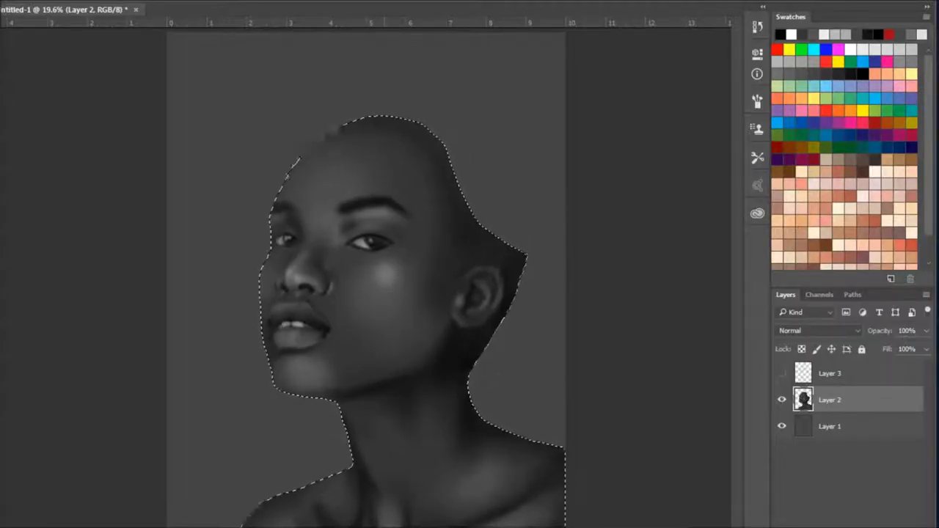
{"action": "key", "text": "["}
{"action": "key", "text": "["}
{"action": "key", "text": "["}
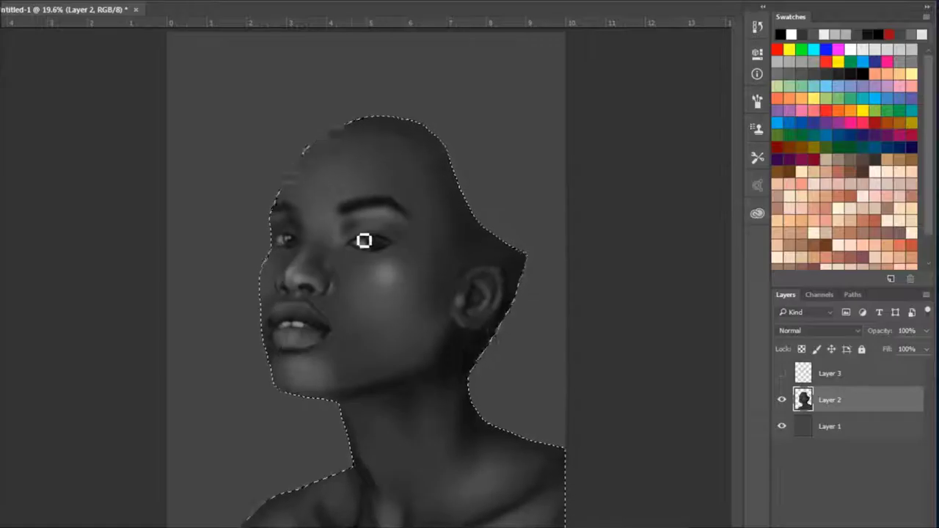
{"action": "key", "text": "]"}
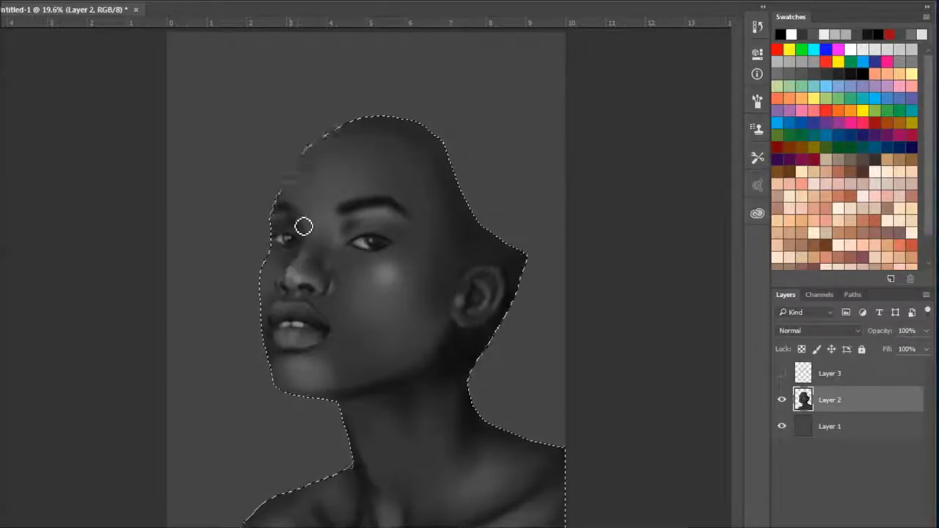
{"action": "key", "text": "ctrl+d"}
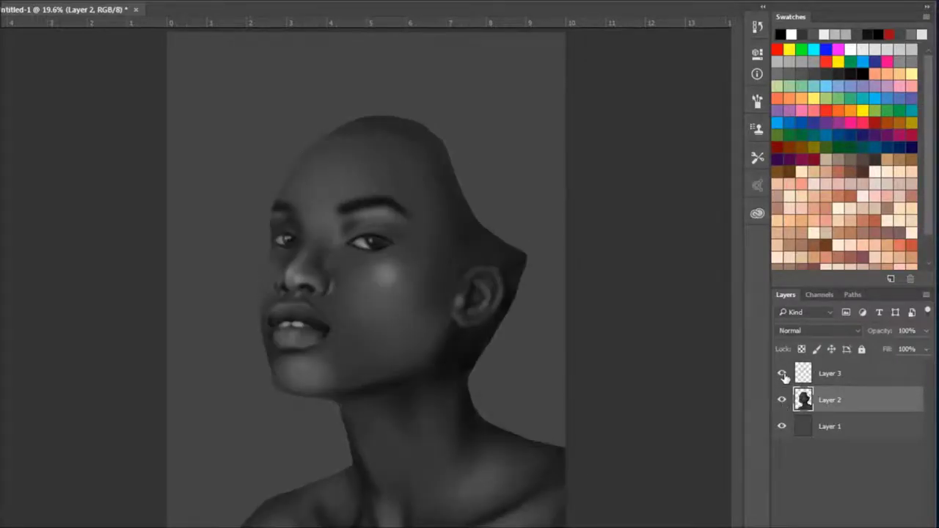
Step: Add a new layer, send Layer 3 to the bottom, and paint a soft grey hair mass around the head
{"action": "key", "text": "ctrl+shift+alt+n"}
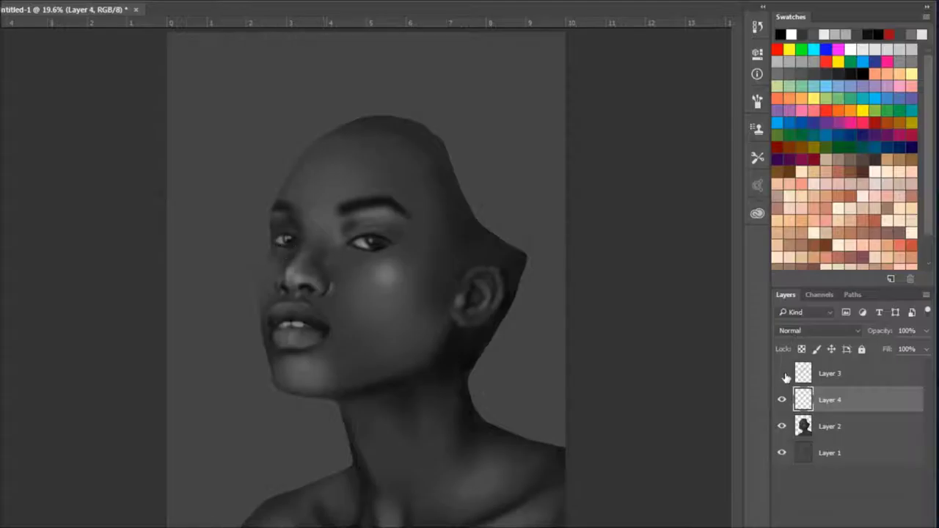
{"action": "left_click", "coordinate": [495, 195]}
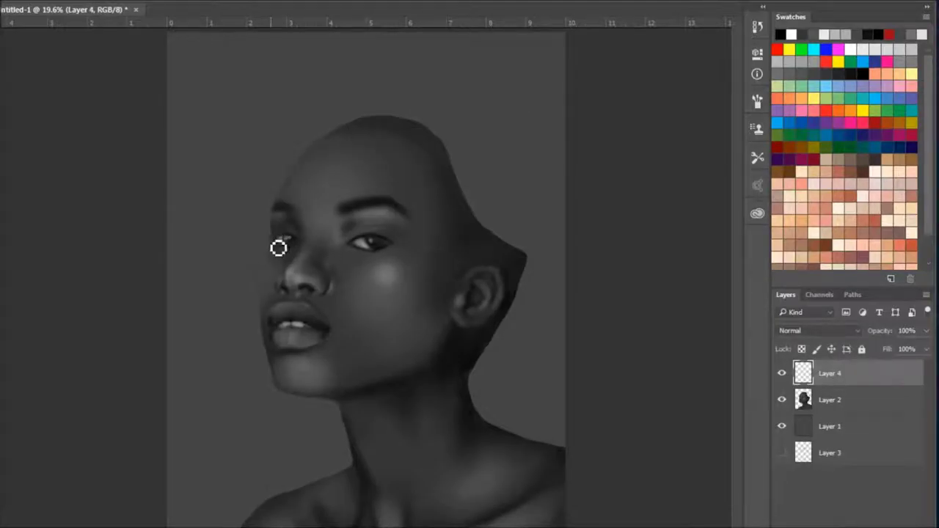
{"action": "left_click", "coordinate": [774, 62]}
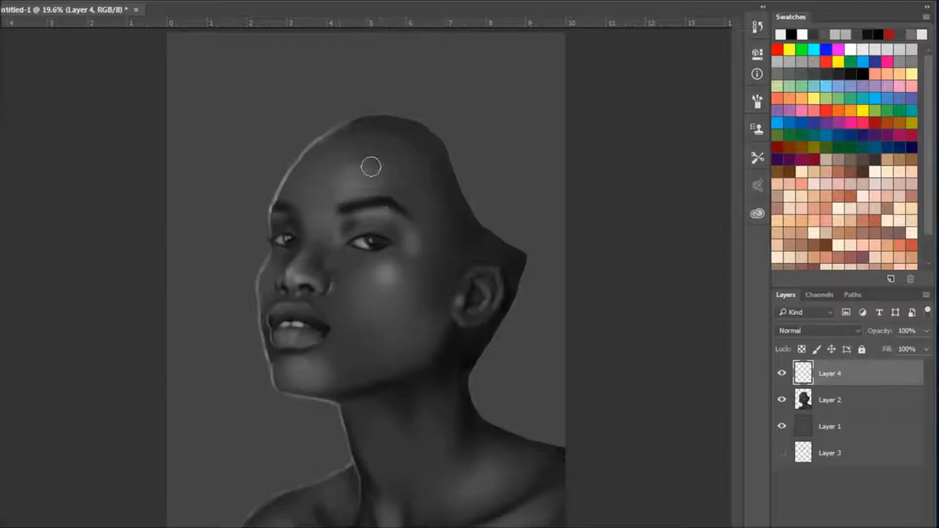
{"action": "mouse_move", "coordinate": [477, 399]}
{"action": "left_mouse_down"}
{"action": "mouse_move", "coordinate": [503, 434]}
{"action": "mouse_move", "coordinate": [535, 450]}
{"action": "left_mouse_up"}
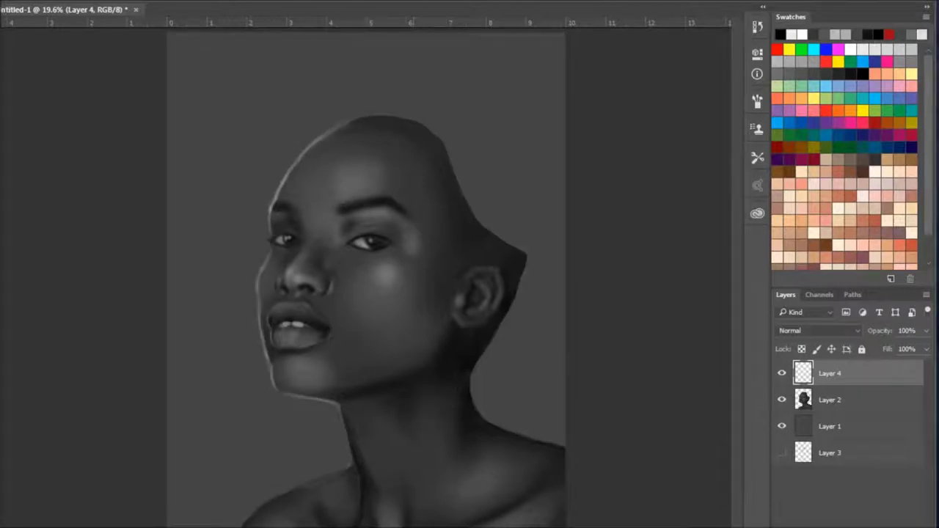
{"action": "mouse_move", "coordinate": [528, 242]}
{"action": "left_mouse_down"}
{"action": "mouse_move", "coordinate": [470, 125]}
{"action": "mouse_move", "coordinate": [354, 71]}
{"action": "mouse_move", "coordinate": [543, 352]}
{"action": "left_mouse_up"}
{"action": "mouse_move", "coordinate": [544, 440]}
{"action": "left_mouse_down"}
{"action": "mouse_move", "coordinate": [550, 235]}
{"action": "mouse_move", "coordinate": [327, 59]}
{"action": "mouse_move", "coordinate": [197, 136]}
{"action": "mouse_move", "coordinate": [323, 466]}
{"action": "mouse_move", "coordinate": [132, 252]}
{"action": "mouse_move", "coordinate": [513, 111]}
{"action": "left_mouse_up"}
{"action": "mouse_move", "coordinate": [314, 44]}
{"action": "left_mouse_down"}
{"action": "mouse_move", "coordinate": [176, 389]}
{"action": "mouse_move", "coordinate": [235, 521]}
{"action": "mouse_move", "coordinate": [130, 487]}
{"action": "left_mouse_up"}
Step: Paint dark curls over the forehead and left side, and shade the neck and collarbones
{"action": "mouse_move", "coordinate": [401, 122]}
{"action": "left_mouse_down"}
{"action": "mouse_move", "coordinate": [366, 187]}
{"action": "mouse_move", "coordinate": [382, 150]}
{"action": "left_mouse_up"}
{"action": "mouse_move", "coordinate": [246, 59]}
{"action": "left_mouse_down"}
{"action": "mouse_move", "coordinate": [516, 111]}
{"action": "mouse_move", "coordinate": [239, 296]}
{"action": "mouse_move", "coordinate": [268, 405]}
{"action": "left_mouse_up"}
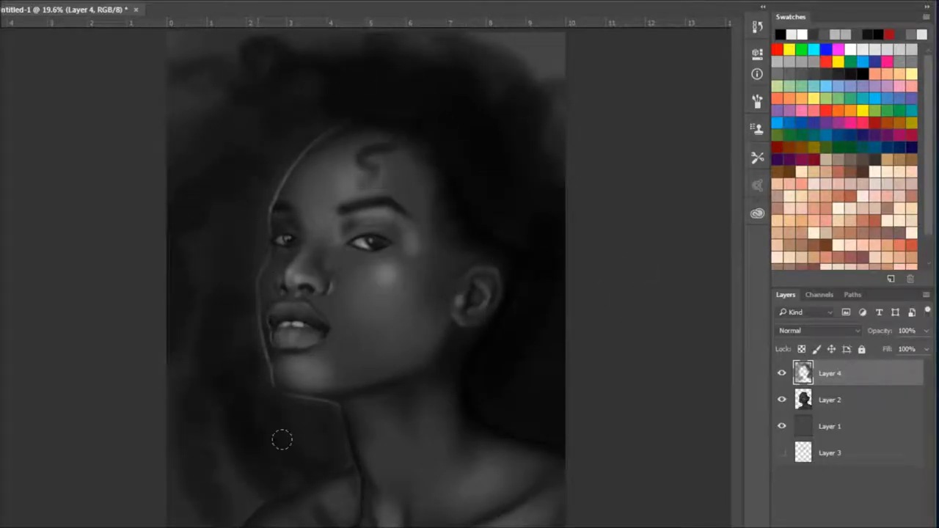
{"action": "mouse_move", "coordinate": [500, 415]}
{"action": "left_mouse_down"}
{"action": "mouse_move", "coordinate": [430, 507]}
{"action": "mouse_move", "coordinate": [449, 484]}
{"action": "mouse_move", "coordinate": [473, 507]}
{"action": "mouse_move", "coordinate": [522, 438]}
{"action": "mouse_move", "coordinate": [511, 486]}
{"action": "mouse_move", "coordinate": [504, 433]}
{"action": "left_mouse_up"}
{"action": "mouse_move", "coordinate": [367, 174]}
{"action": "left_mouse_down"}
{"action": "mouse_move", "coordinate": [371, 158]}
{"action": "mouse_move", "coordinate": [345, 203]}
{"action": "mouse_move", "coordinate": [384, 147]}
{"action": "mouse_move", "coordinate": [438, 272]}
{"action": "mouse_move", "coordinate": [437, 336]}
{"action": "mouse_move", "coordinate": [424, 335]}
{"action": "mouse_move", "coordinate": [441, 284]}
{"action": "left_mouse_up"}
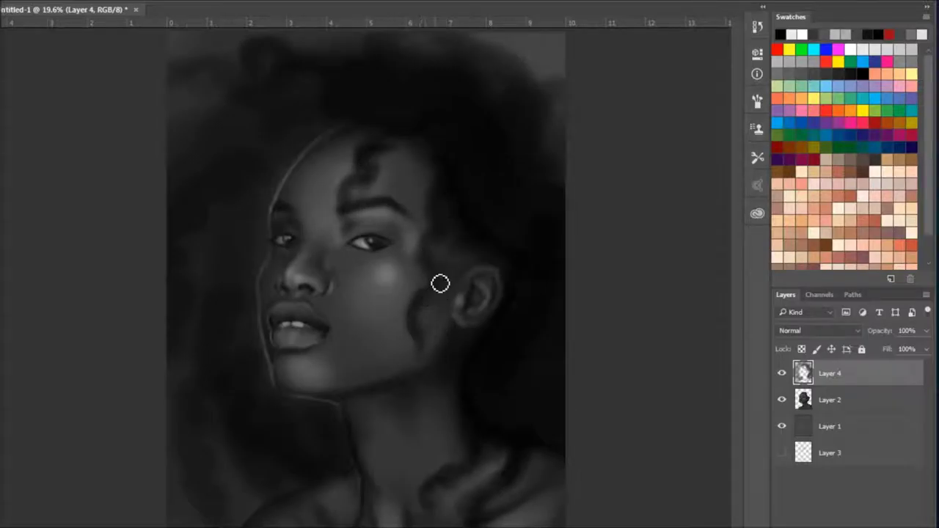
{"action": "mouse_move", "coordinate": [208, 397]}
{"action": "left_mouse_down"}
{"action": "mouse_move", "coordinate": [248, 310]}
{"action": "mouse_move", "coordinate": [270, 372]}
{"action": "left_mouse_up"}
{"action": "mouse_move", "coordinate": [272, 264]}
{"action": "left_mouse_down"}
{"action": "mouse_move", "coordinate": [279, 315]}
{"action": "mouse_move", "coordinate": [285, 199]}
{"action": "mouse_move", "coordinate": [330, 398]}
{"action": "left_mouse_up"}
Step: Undo the last edge-softening stroke and zoom out to view the whole portrait
{"action": "key", "text": "ctrl+z"}
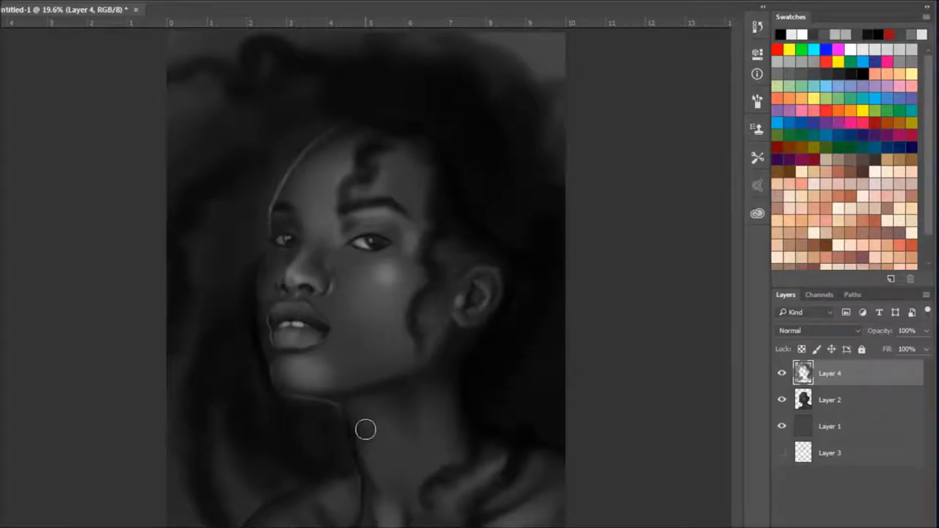
{"action": "right_click", "coordinate": [9, 15]}
{"action": "key", "text": "Escape"}
{"action": "key", "text": "ctrl+minus"}
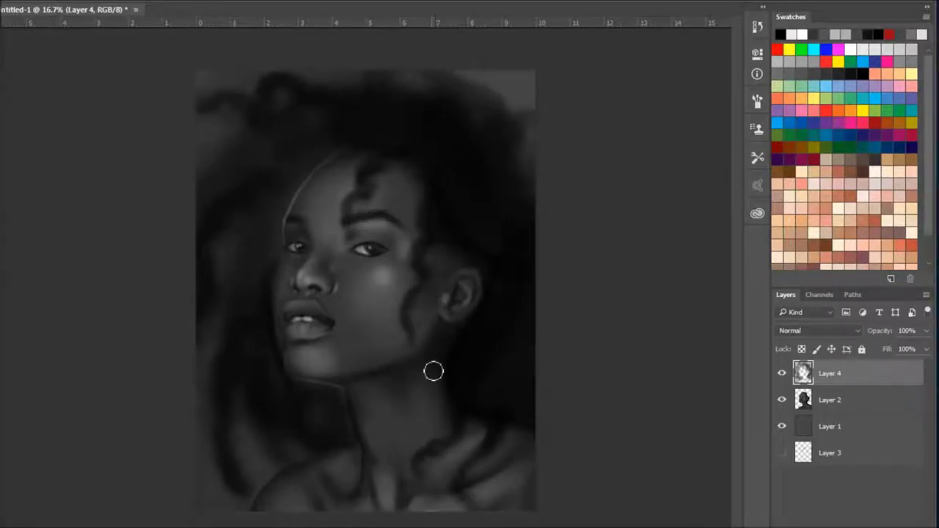
{"action": "right_click", "coordinate": [52, 130]}
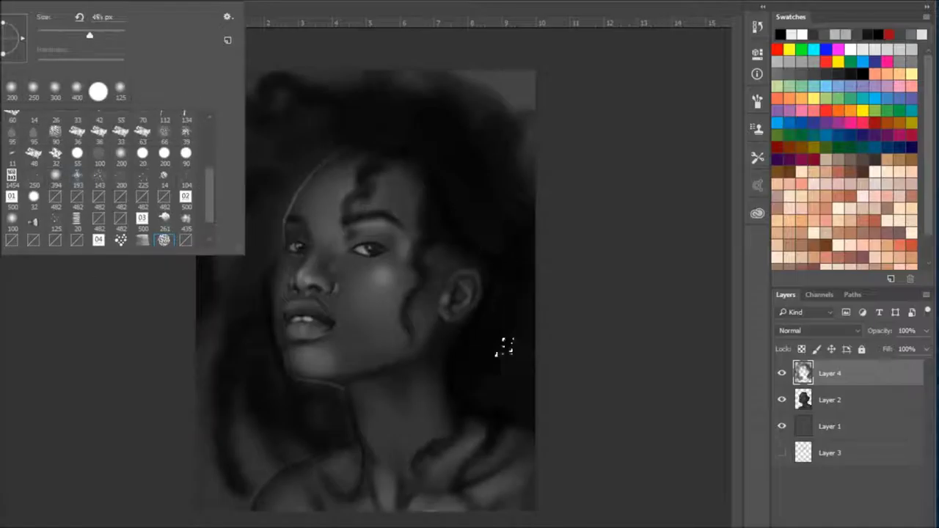
Step: Pick a sparkle brush tip, add Layer 5, and zoom in to dab sparkle specks over the face
{"action": "left_click", "coordinate": [520, 283]}
{"action": "key", "text": "ctrl+shift+alt+n"}
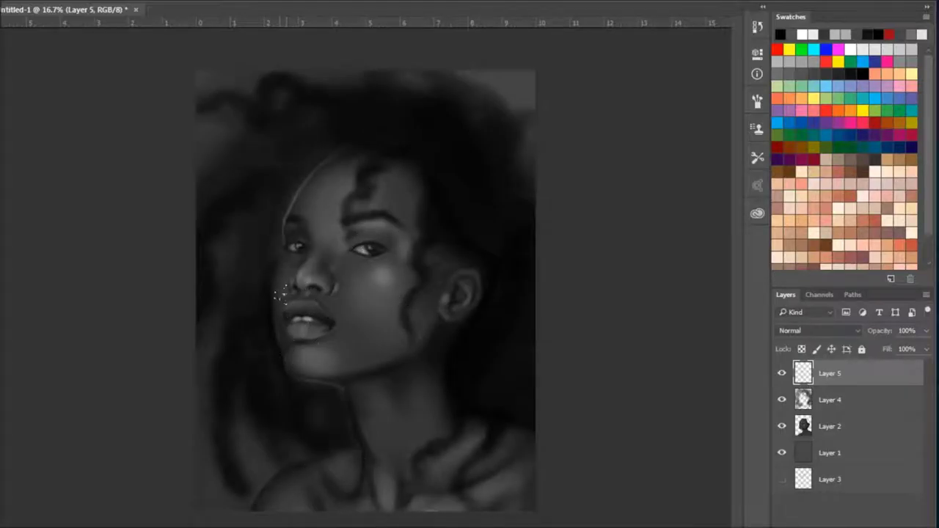
{"action": "key", "text": "ctrl+plus"}
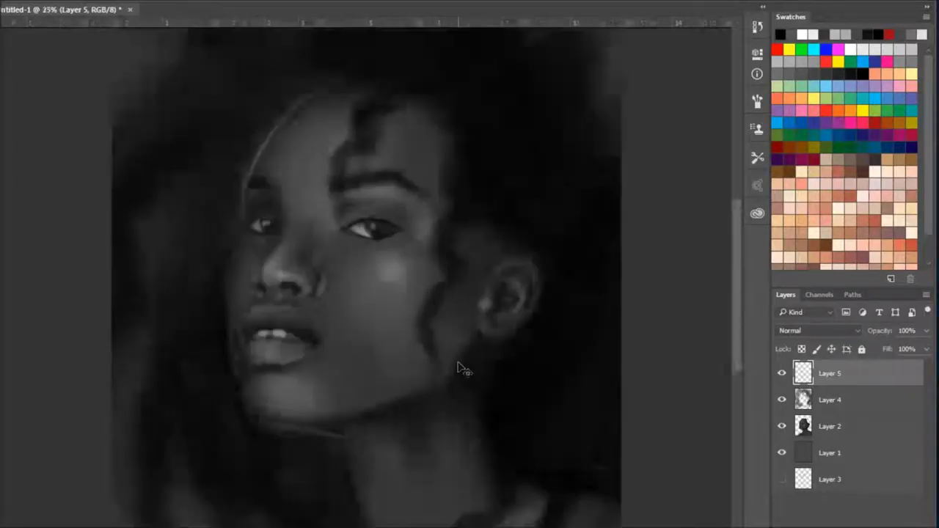
{"action": "key", "text": "ctrl+plus"}
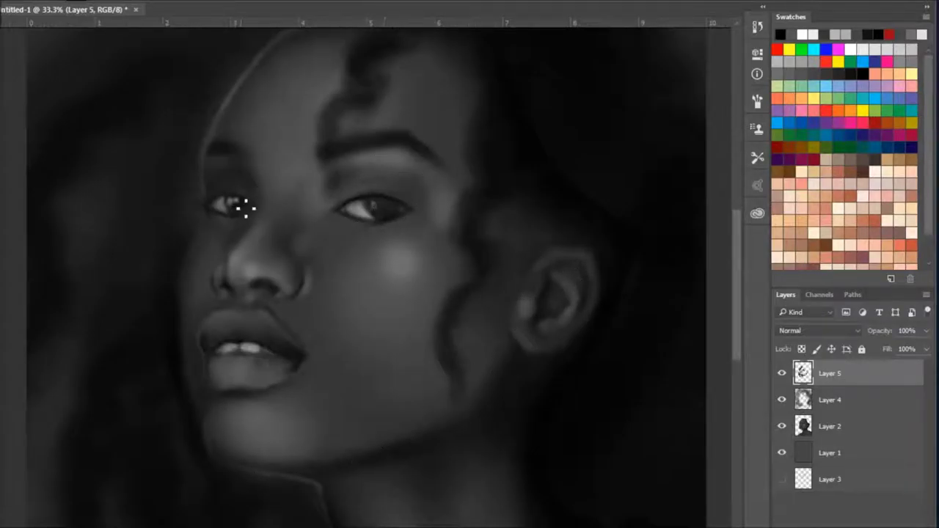
{"action": "scroll", "coordinate": [290, 136], "scroll_direction": "up", "scroll_amount": 2}
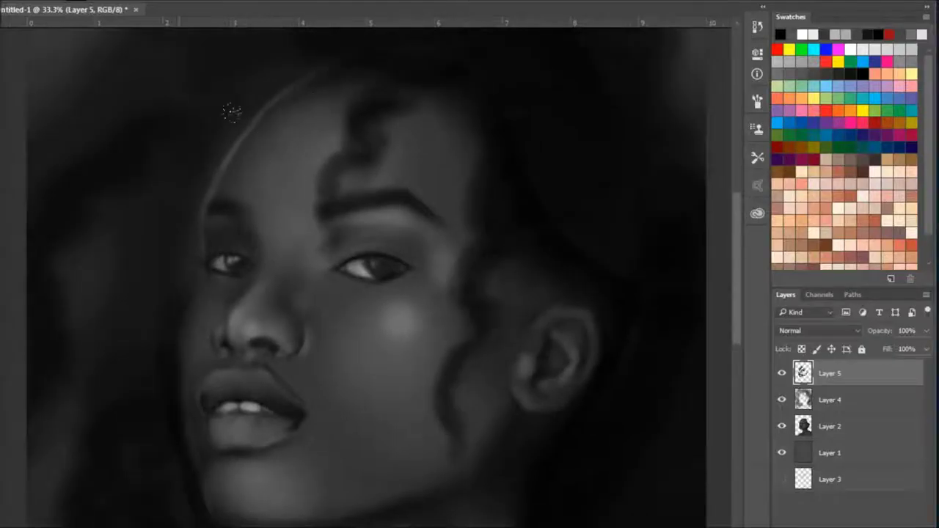
{"action": "left_click_drag", "start_coordinate": [736, 312], "coordinate": [736, 366]}
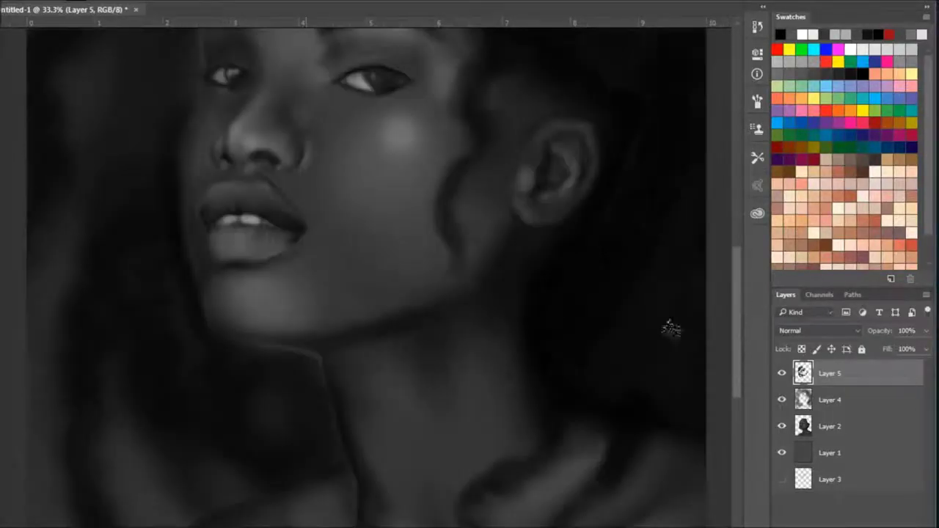
{"action": "scroll", "coordinate": [385, 387], "scroll_direction": "down", "scroll_amount": 4}
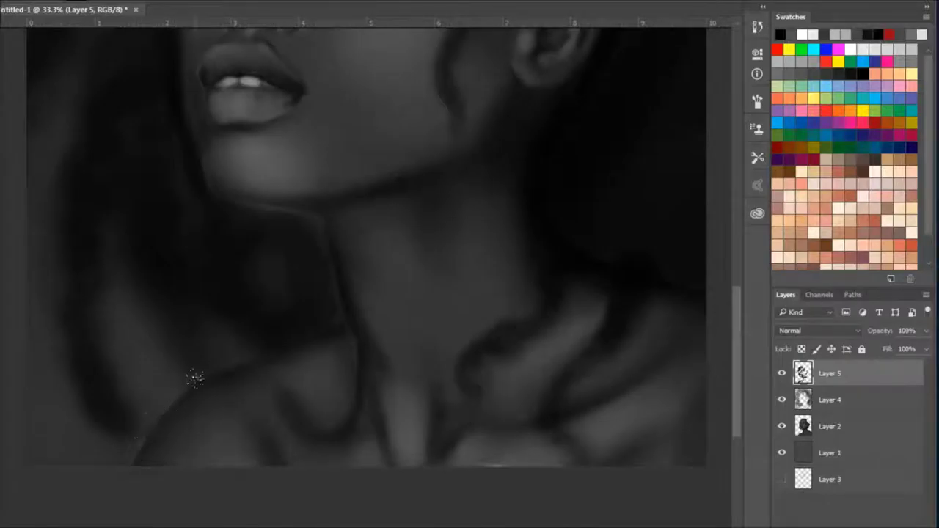
{"action": "scroll", "coordinate": [378, 334], "scroll_direction": "right", "scroll_amount": 5}
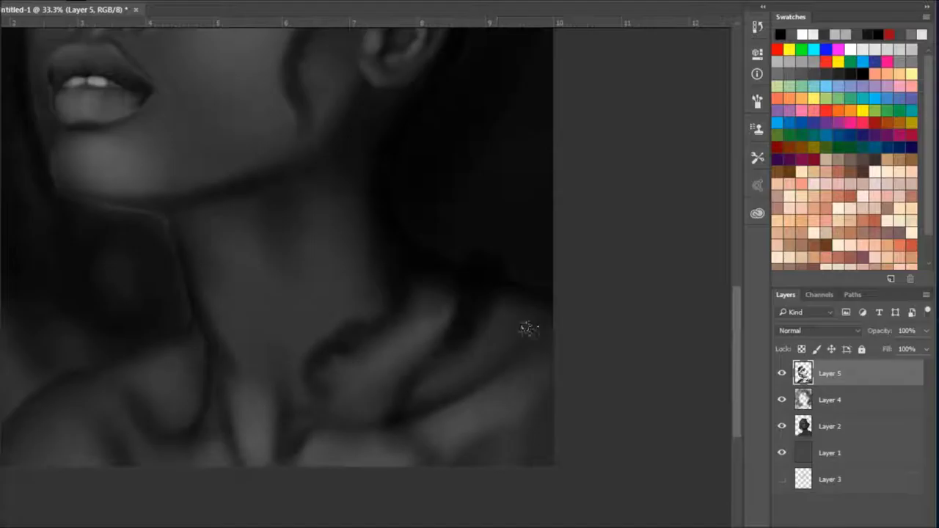
{"action": "scroll", "coordinate": [325, 216], "scroll_direction": "up", "scroll_amount": 5}
{"action": "scroll", "coordinate": [268, 371], "scroll_direction": "down", "scroll_amount": 3}
{"action": "scroll", "coordinate": [268, 369], "scroll_direction": "up", "scroll_amount": 1}
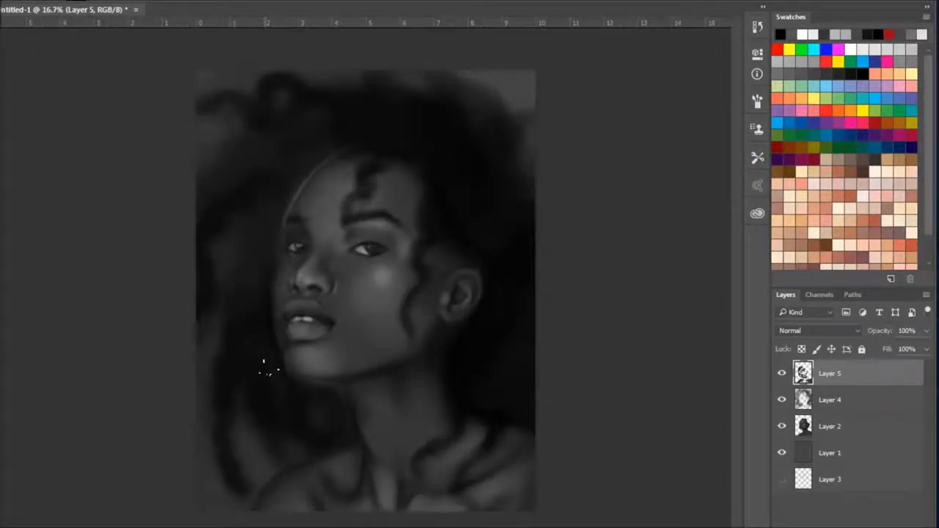
{"action": "left_click", "coordinate": [782, 373]}
{"action": "left_click", "coordinate": [781, 373]}
Step: On a new layer, paint a forehead strand with light edges plus neck and shoulder highlights
{"action": "key", "text": "ctrl+shift+alt+n"}
{"action": "right_click", "coordinate": [22, 44]}
{"action": "key", "text": "Return"}
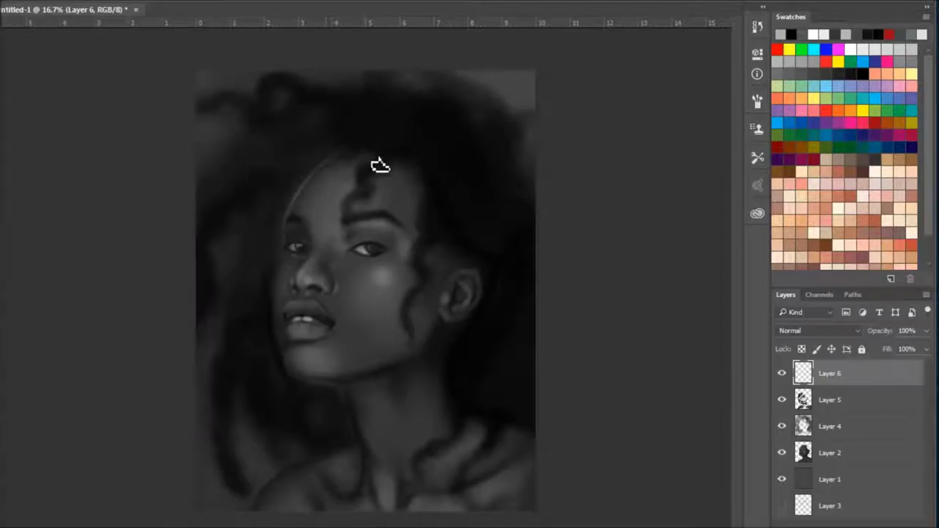
{"action": "left_click_drag", "start_coordinate": [373, 145], "coordinate": [359, 189]}
{"action": "left_click_drag", "start_coordinate": [375, 146], "coordinate": [360, 176]}
{"action": "left_click_drag", "start_coordinate": [367, 213], "coordinate": [353, 233]}
{"action": "mouse_move", "coordinate": [424, 165]}
{"action": "left_mouse_down"}
{"action": "mouse_move", "coordinate": [426, 240]}
{"action": "mouse_move", "coordinate": [408, 328]}
{"action": "left_mouse_up"}
{"action": "left_click_drag", "start_coordinate": [434, 451], "coordinate": [493, 411]}
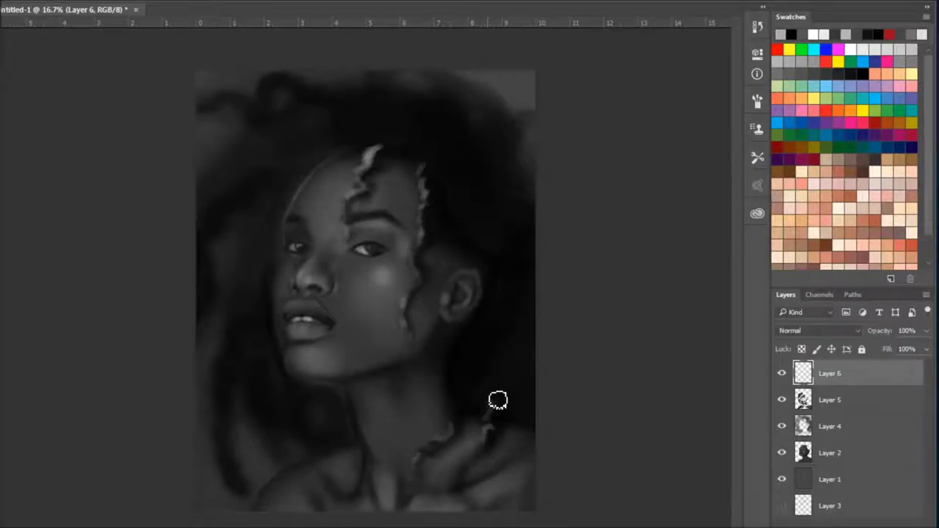
{"action": "left_click_drag", "start_coordinate": [463, 369], "coordinate": [487, 491]}
Step: Add light wisps along the left, top and right hair edges, and darken the forehead hairline
{"action": "mouse_move", "coordinate": [226, 362]}
{"action": "left_mouse_down"}
{"action": "mouse_move", "coordinate": [218, 392]}
{"action": "mouse_move", "coordinate": [242, 495]}
{"action": "left_mouse_up"}
{"action": "left_click_drag", "start_coordinate": [316, 81], "coordinate": [213, 99]}
{"action": "left_click_drag", "start_coordinate": [470, 90], "coordinate": [526, 144]}
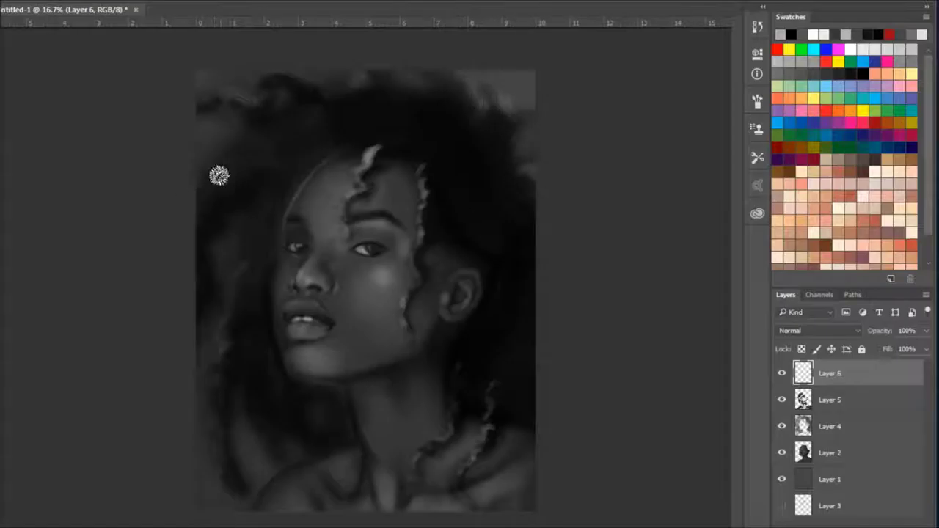
{"action": "left_click_drag", "start_coordinate": [243, 217], "coordinate": [214, 239]}
{"action": "mouse_move", "coordinate": [342, 156]}
{"action": "left_mouse_down"}
{"action": "mouse_move", "coordinate": [377, 153]}
{"action": "mouse_move", "coordinate": [353, 228]}
{"action": "left_mouse_up"}
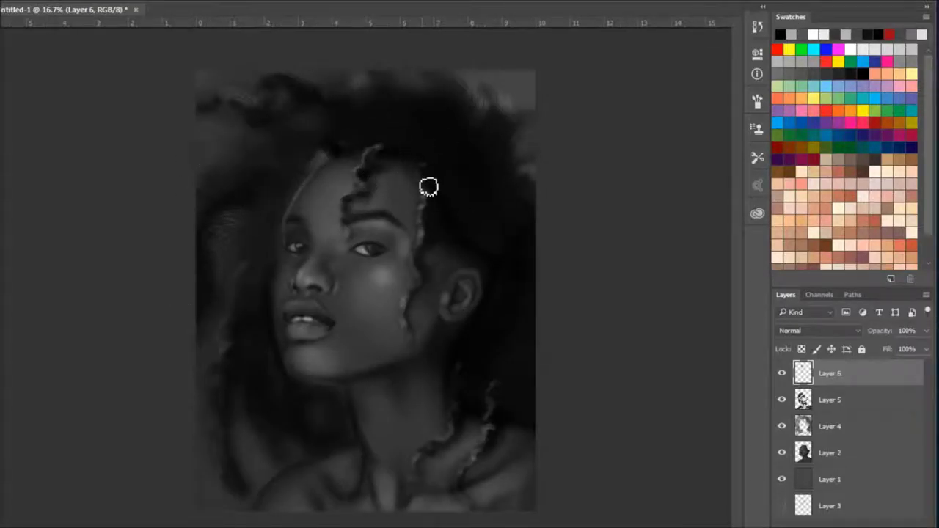
{"action": "left_click_drag", "start_coordinate": [415, 264], "coordinate": [410, 318]}
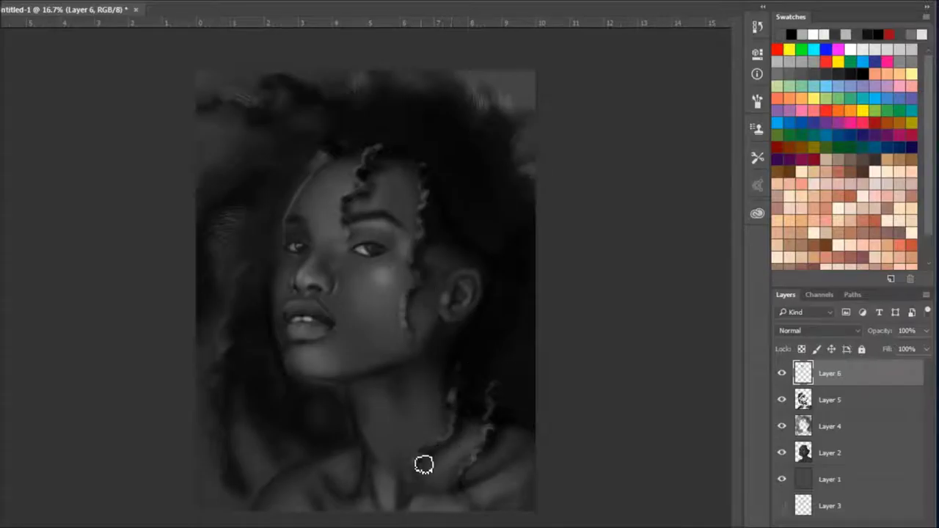
{"action": "left_click_drag", "start_coordinate": [256, 259], "coordinate": [230, 293]}
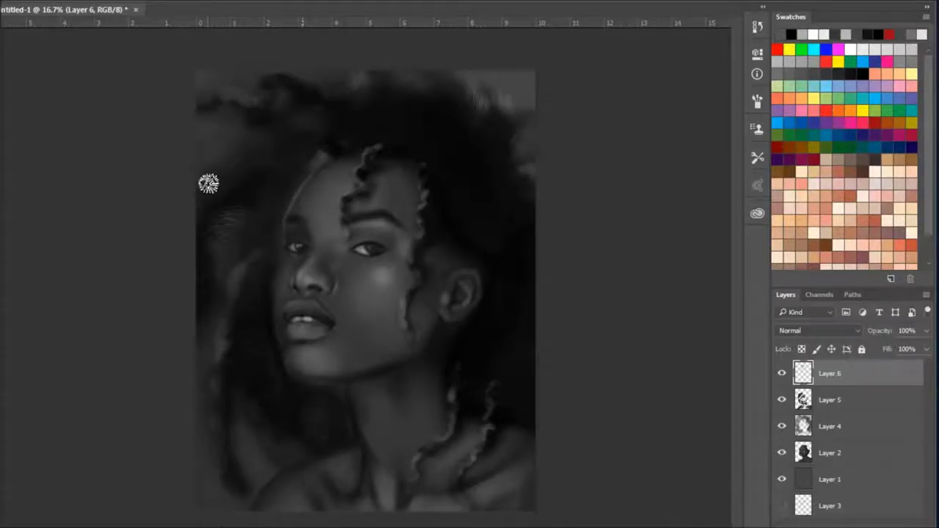
{"action": "left_click_drag", "start_coordinate": [480, 105], "coordinate": [543, 230]}
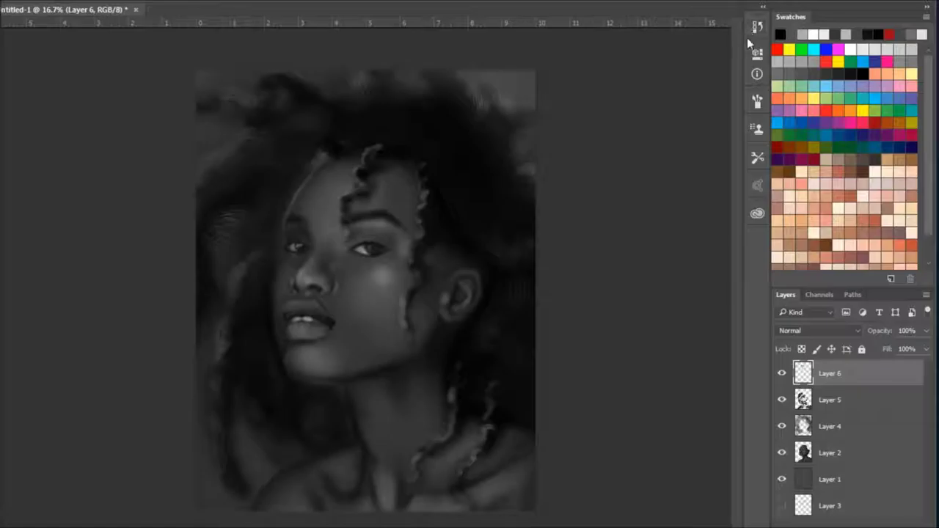
Step: With a lighter colour, paint wavy curl strands down the left hair edge and beside the ear
{"action": "left_click", "coordinate": [457, 355], "text": "alt"}
{"action": "left_click", "coordinate": [820, 27]}
{"action": "mouse_move", "coordinate": [308, 151]}
{"action": "left_mouse_down"}
{"action": "mouse_move", "coordinate": [304, 174]}
{"action": "mouse_move", "coordinate": [279, 203]}
{"action": "mouse_move", "coordinate": [253, 304]}
{"action": "left_mouse_up"}
{"action": "mouse_move", "coordinate": [374, 126]}
{"action": "left_mouse_down"}
{"action": "mouse_move", "coordinate": [248, 191]}
{"action": "mouse_move", "coordinate": [243, 218]}
{"action": "left_mouse_up"}
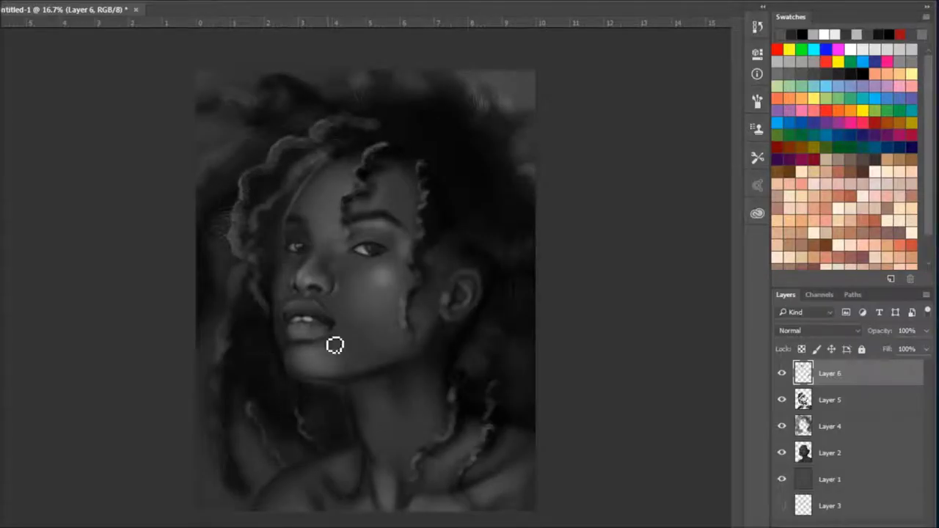
{"action": "mouse_move", "coordinate": [247, 504]}
{"action": "left_mouse_down"}
{"action": "mouse_move", "coordinate": [218, 428]}
{"action": "mouse_move", "coordinate": [230, 323]}
{"action": "left_mouse_up"}
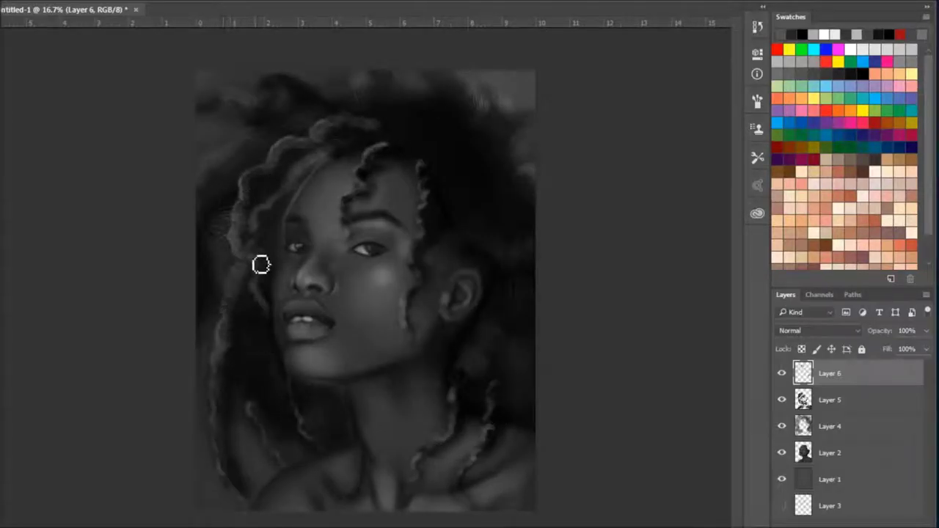
{"action": "left_click_drag", "start_coordinate": [218, 233], "coordinate": [211, 245]}
{"action": "mouse_move", "coordinate": [513, 275]}
{"action": "left_mouse_down"}
{"action": "mouse_move", "coordinate": [504, 361]}
{"action": "mouse_move", "coordinate": [475, 357]}
{"action": "left_mouse_up"}
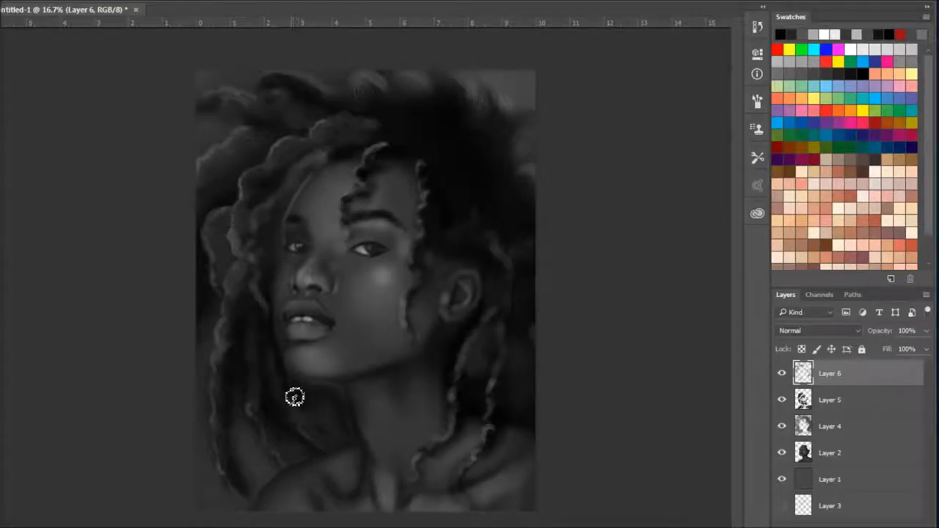
{"action": "left_click_drag", "start_coordinate": [517, 360], "coordinate": [530, 408]}
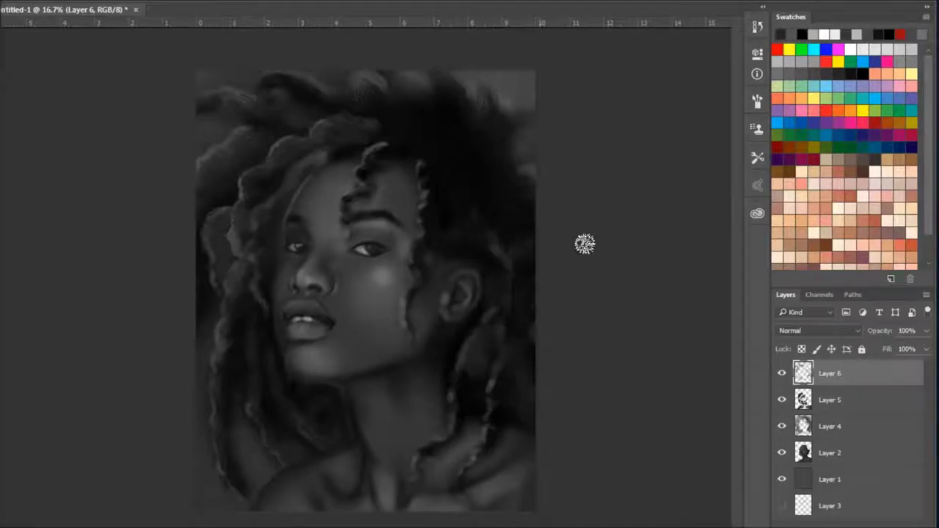
Step: Switch to a new brush tip and paint light and dark curl strands beside the forehead and neck
{"action": "left_click", "coordinate": [44, 198]}
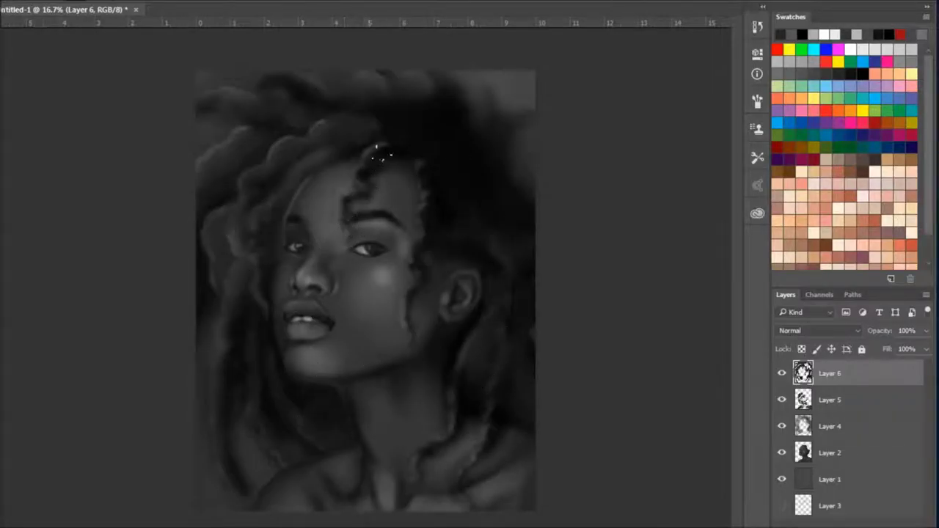
{"action": "left_click", "coordinate": [99, 121]}
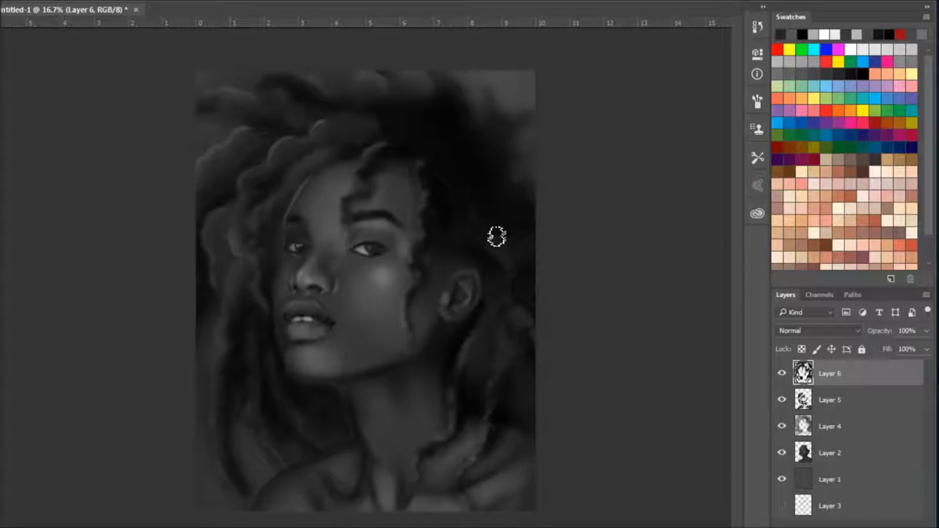
{"action": "left_click_drag", "start_coordinate": [419, 139], "coordinate": [465, 218]}
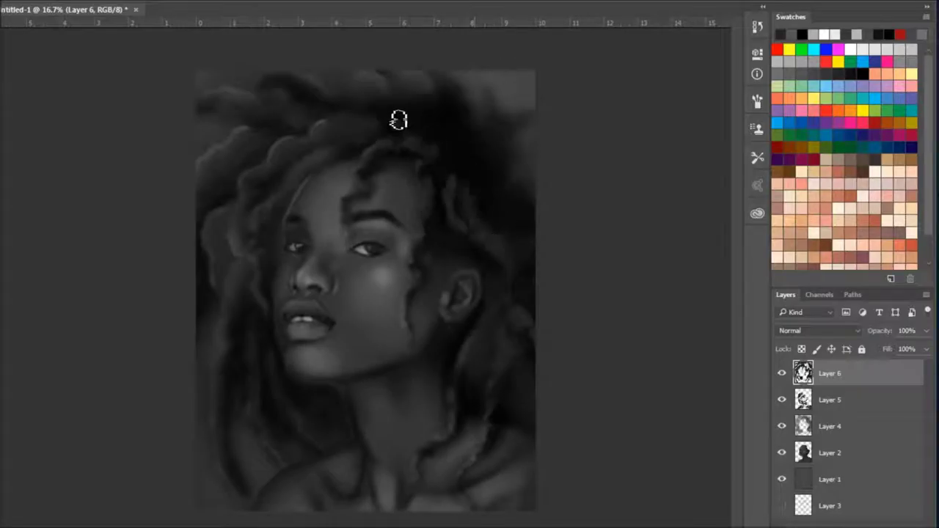
{"action": "mouse_move", "coordinate": [340, 156]}
{"action": "left_mouse_down"}
{"action": "mouse_move", "coordinate": [270, 190]}
{"action": "mouse_move", "coordinate": [237, 235]}
{"action": "left_mouse_up"}
{"action": "left_click_drag", "start_coordinate": [426, 176], "coordinate": [472, 214]}
{"action": "left_click_drag", "start_coordinate": [508, 290], "coordinate": [507, 371]}
Step: Paint an arc of strands across the hair top and more curls into the right hair
{"action": "left_click_drag", "start_coordinate": [430, 122], "coordinate": [326, 116]}
{"action": "mouse_move", "coordinate": [433, 99]}
{"action": "left_mouse_down"}
{"action": "mouse_move", "coordinate": [518, 157]}
{"action": "mouse_move", "coordinate": [542, 225]}
{"action": "left_mouse_up"}
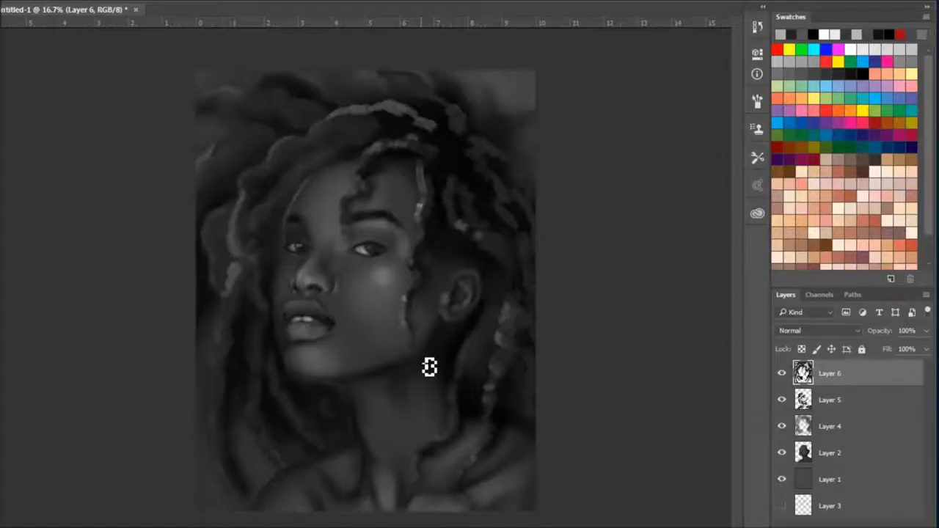
{"action": "left_click_drag", "start_coordinate": [465, 111], "coordinate": [463, 216]}
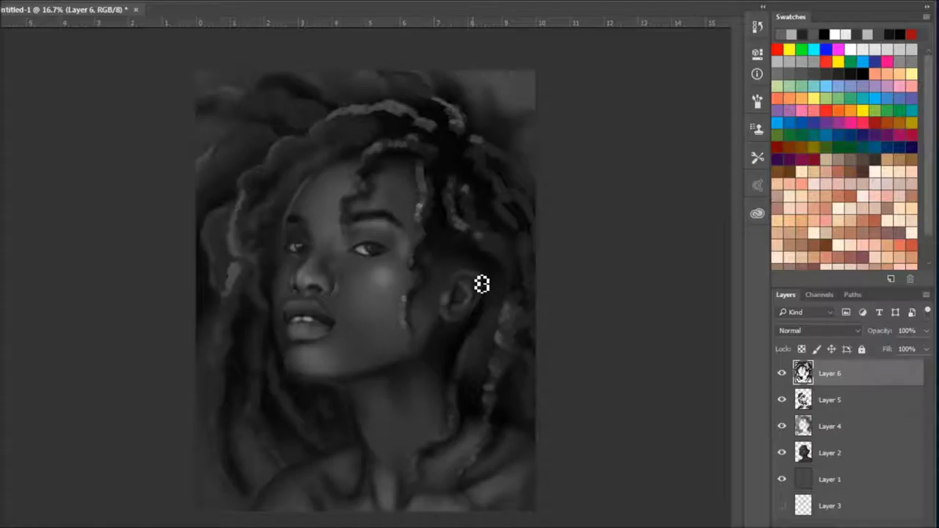
{"action": "left_click", "coordinate": [30, 0]}
{"action": "left_click", "coordinate": [461, 183]}
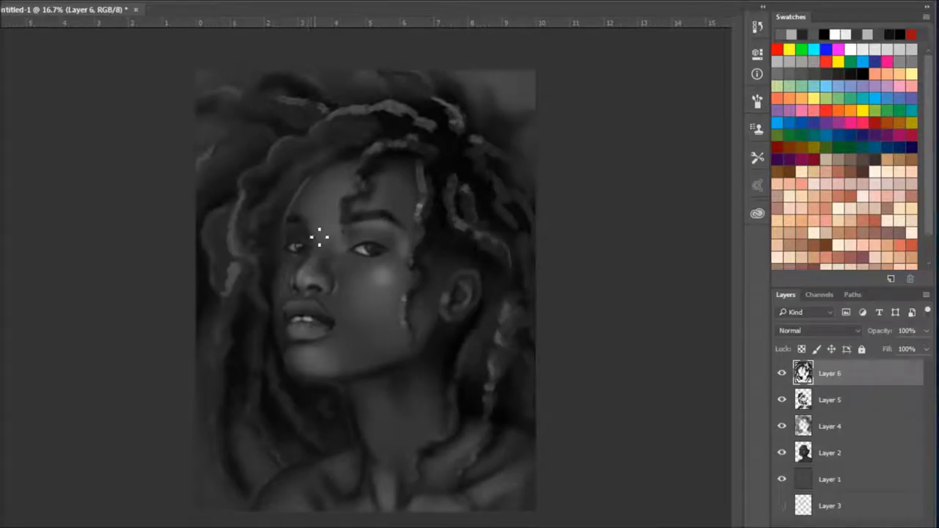
{"action": "left_click_drag", "start_coordinate": [368, 275], "coordinate": [357, 260]}
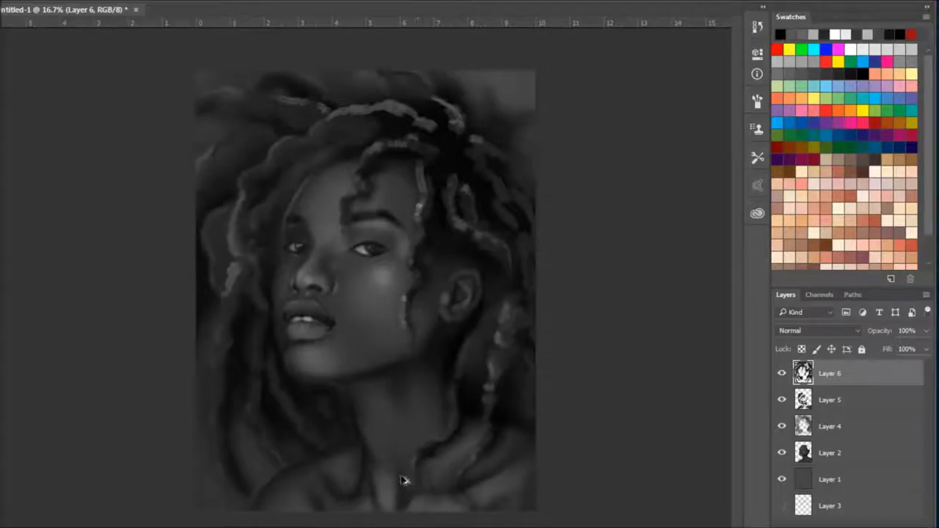
Step: On a new Layer 7, add wavy strands, shoulder shading, cheek highlight and eyebrow darkening
{"action": "key", "text": "ctrl+shift+alt+n"}
{"action": "key", "text": "F5"}
{"action": "key", "text": "F5"}
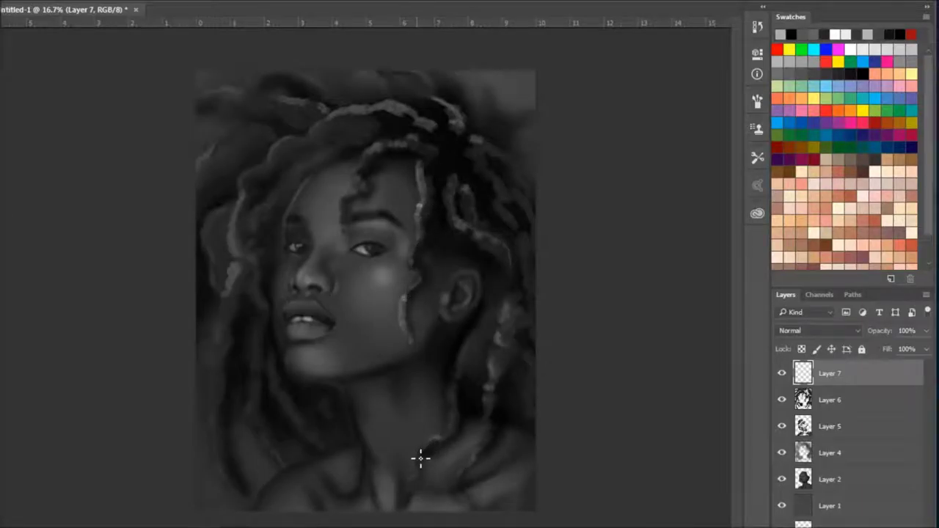
{"action": "left_click_drag", "start_coordinate": [463, 500], "coordinate": [477, 456]}
{"action": "left_click_drag", "start_coordinate": [514, 316], "coordinate": [486, 365]}
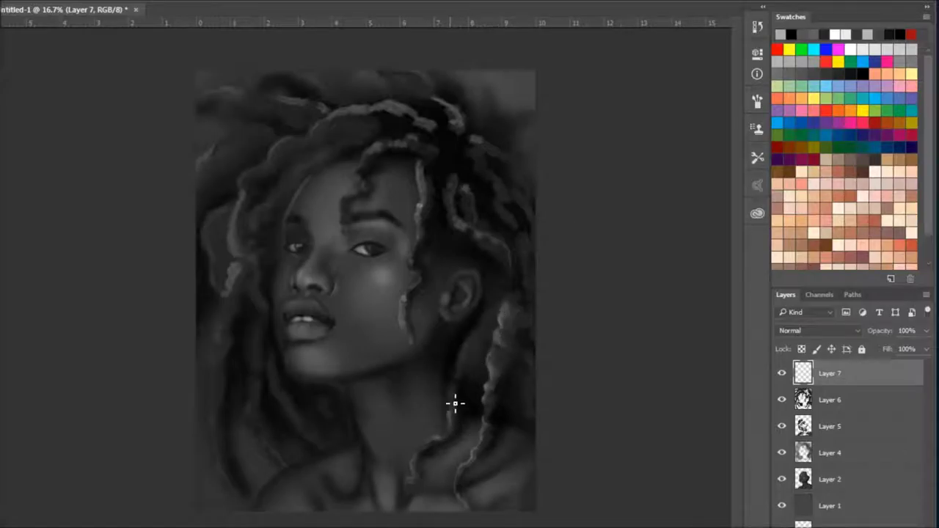
{"action": "mouse_move", "coordinate": [414, 273]}
{"action": "left_mouse_down"}
{"action": "mouse_move", "coordinate": [421, 237]}
{"action": "mouse_move", "coordinate": [440, 215]}
{"action": "left_mouse_up"}
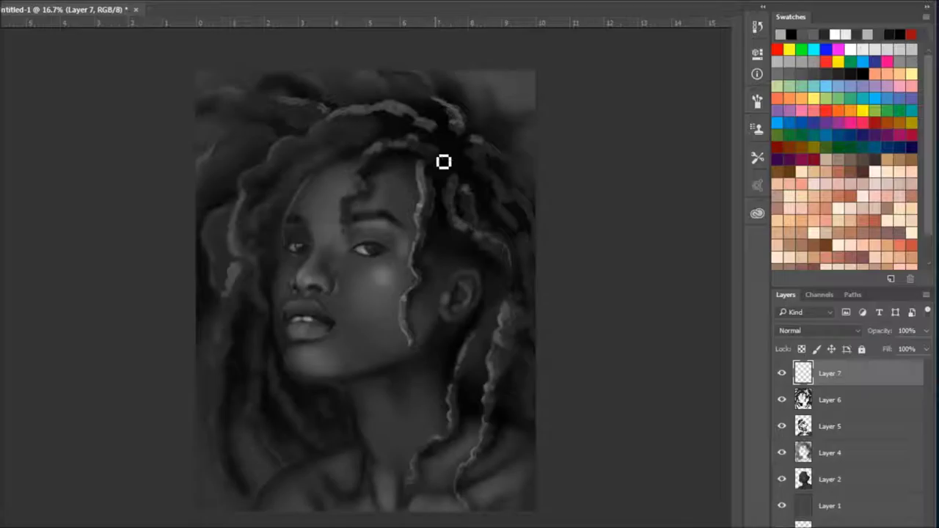
{"action": "left_click_drag", "start_coordinate": [345, 215], "coordinate": [351, 198]}
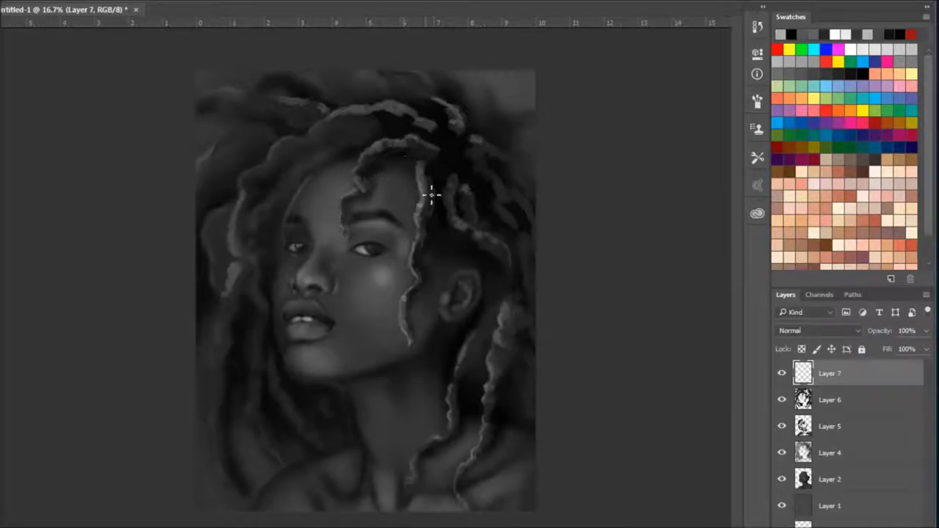
{"action": "left_click", "coordinate": [285, 171]}
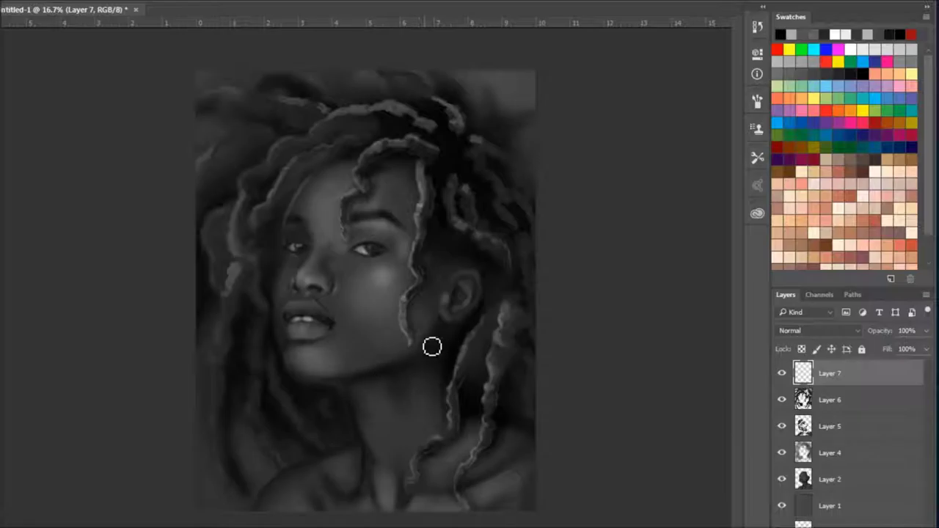
{"action": "left_click_drag", "start_coordinate": [441, 360], "coordinate": [427, 393]}
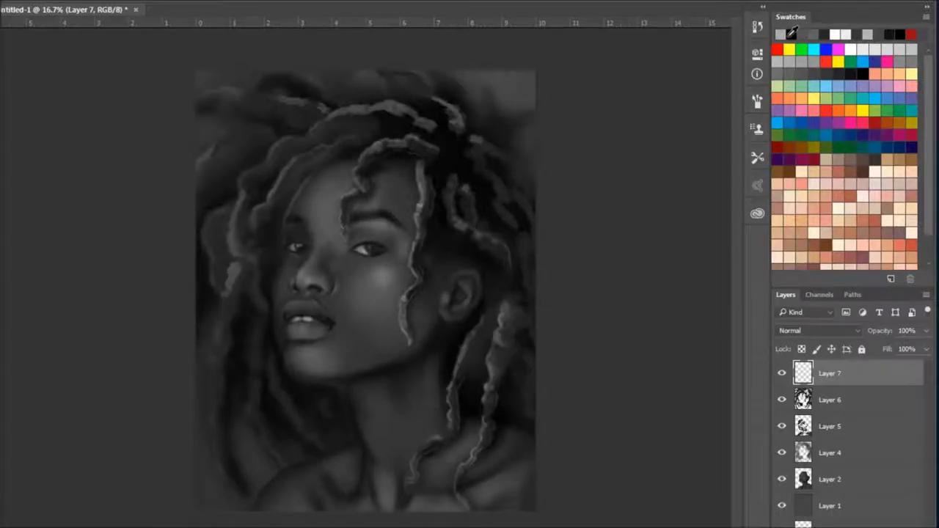
Step: Pick lighter swatch colours and highlight the lower lip
{"action": "left_click", "coordinate": [360, 223], "text": "alt"}
{"action": "left_click", "coordinate": [327, 246], "text": "alt"}
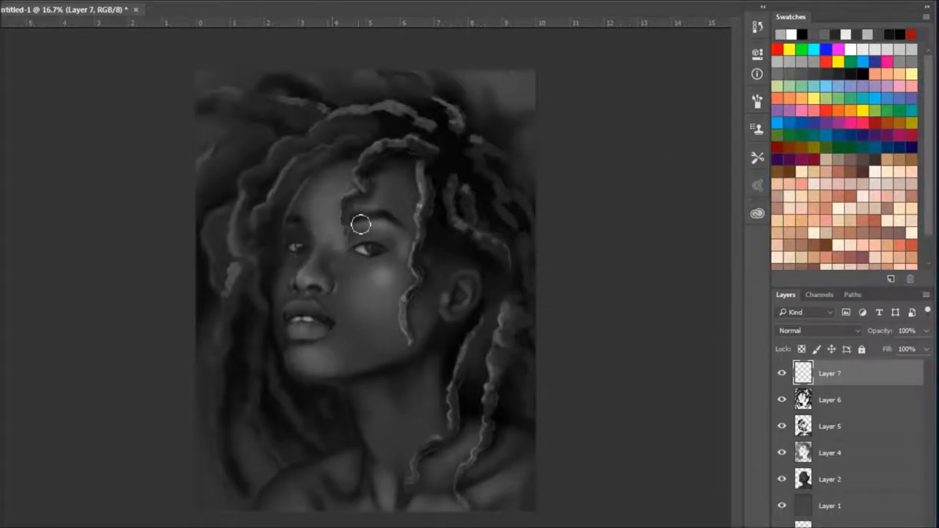
{"action": "left_click", "coordinate": [305, 339], "text": "alt"}
{"action": "left_click_drag", "start_coordinate": [319, 340], "coordinate": [315, 333]}
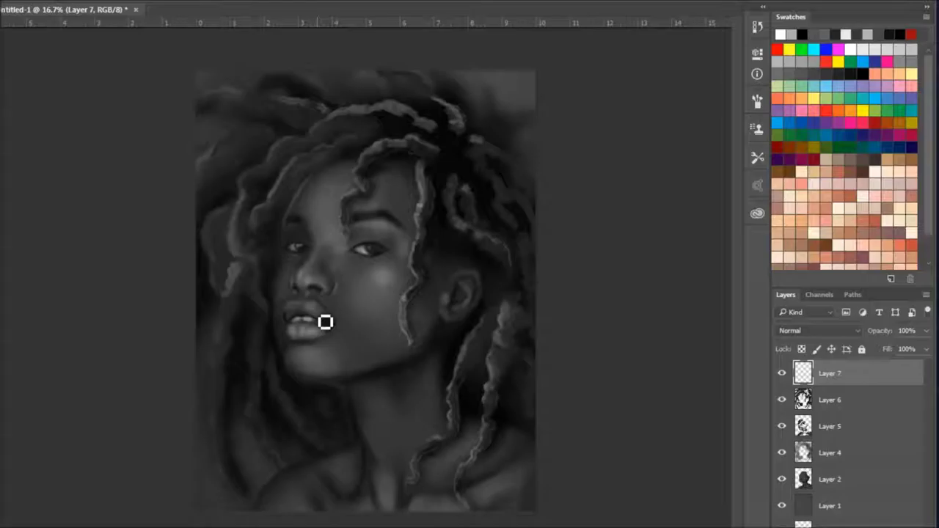
{"action": "left_click", "coordinate": [320, 253], "text": "alt"}
{"action": "scroll", "coordinate": [287, 262], "scroll_direction": "up", "scroll_amount": 2}
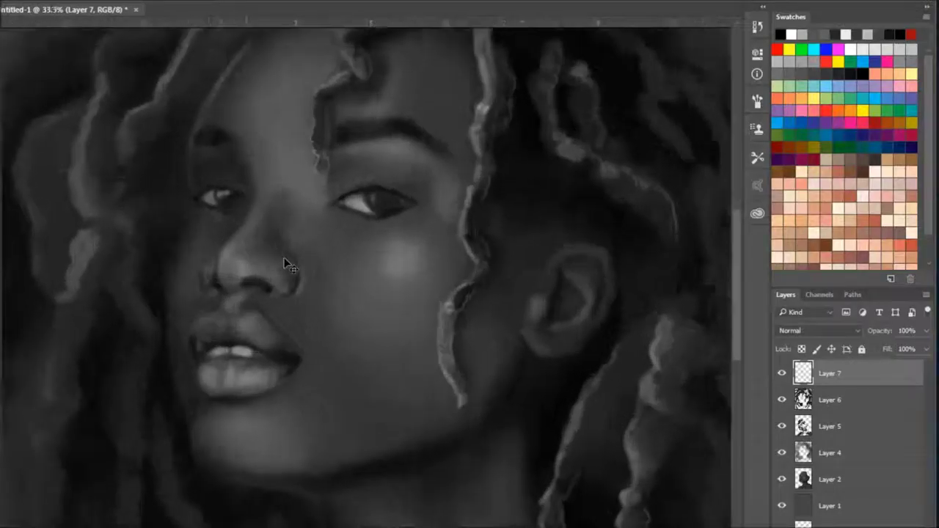
Step: Highlight the upper lip edge, nose tip and nostrils, and darken the upper lip toward the corner
{"action": "scroll", "coordinate": [286, 262], "scroll_direction": "up", "scroll_amount": 1}
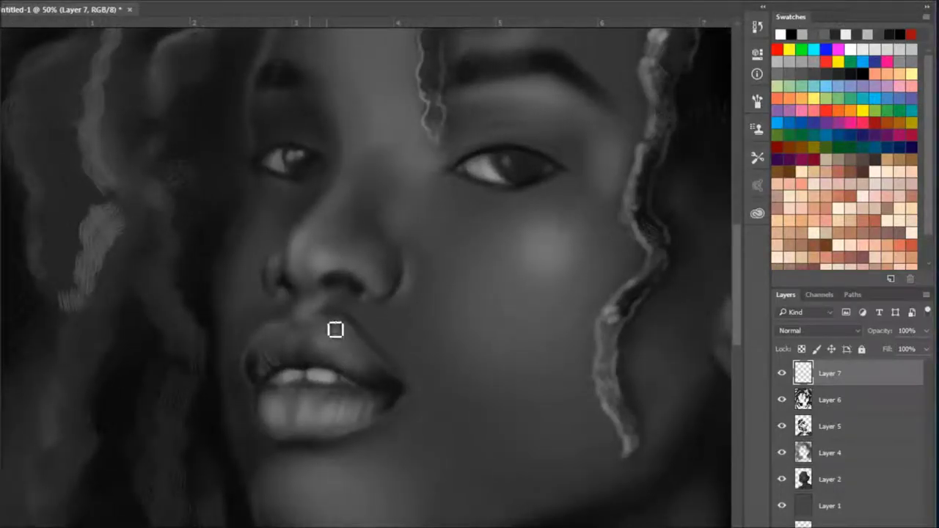
{"action": "left_click_drag", "start_coordinate": [343, 322], "coordinate": [309, 320]}
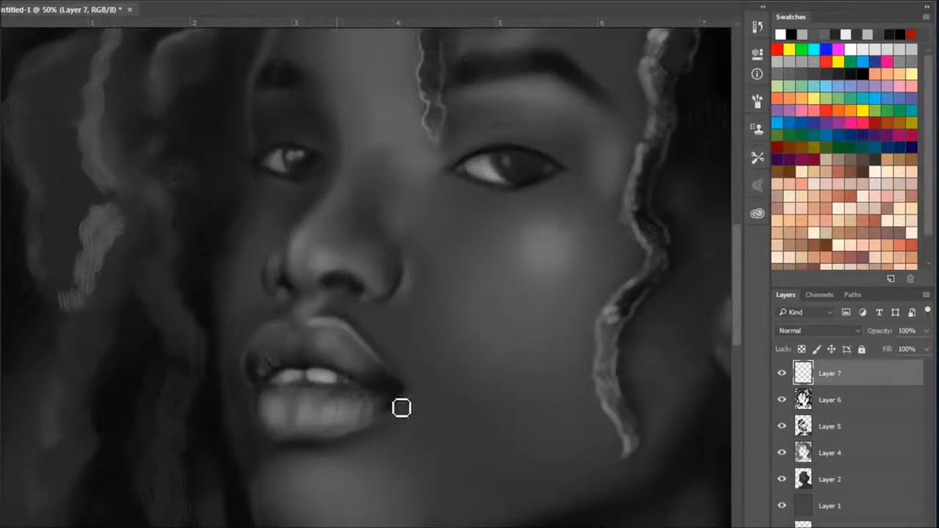
{"action": "left_click_drag", "start_coordinate": [347, 260], "coordinate": [309, 242]}
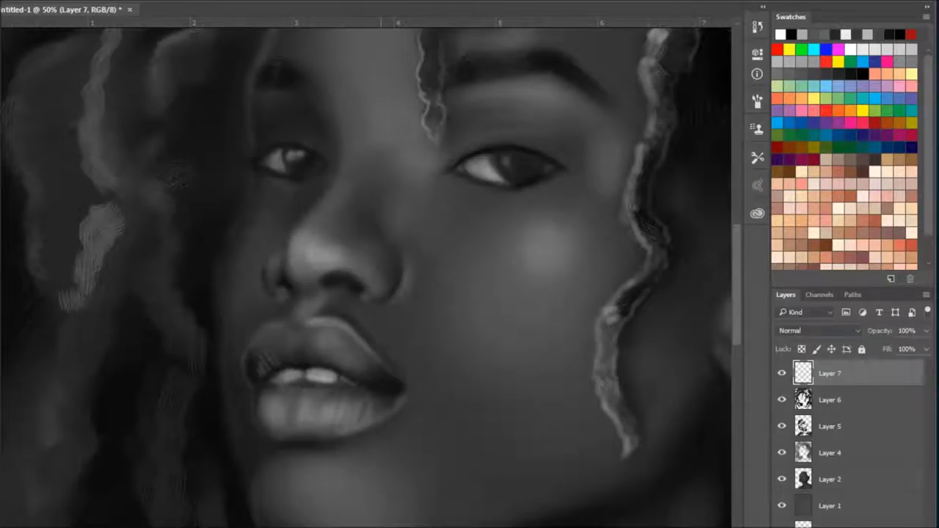
{"action": "left_click", "coordinate": [284, 292]}
{"action": "left_click", "coordinate": [359, 297]}
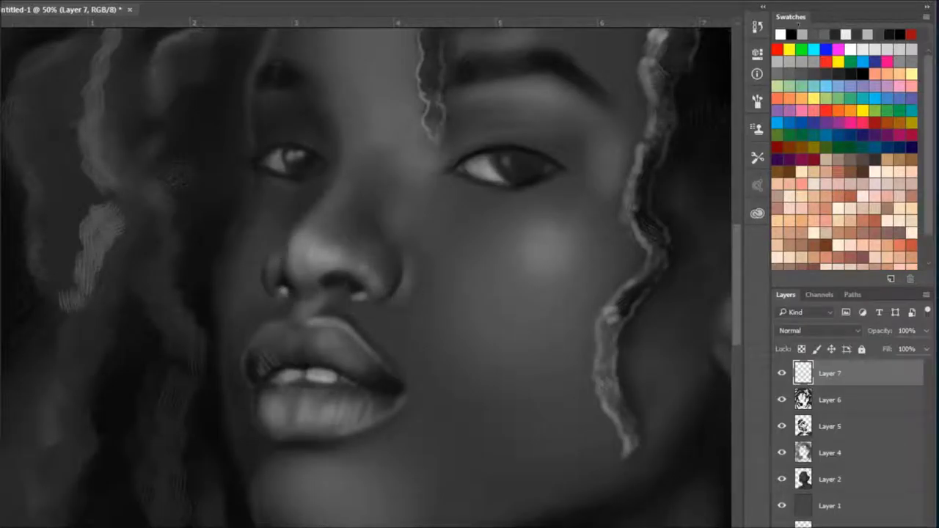
{"action": "left_click_drag", "start_coordinate": [360, 323], "coordinate": [410, 355]}
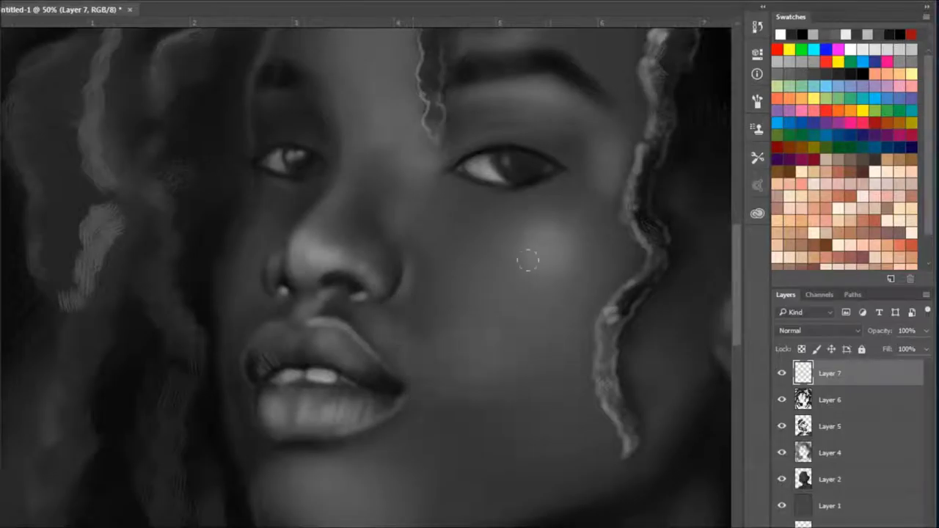
{"action": "left_click", "coordinate": [276, 294]}
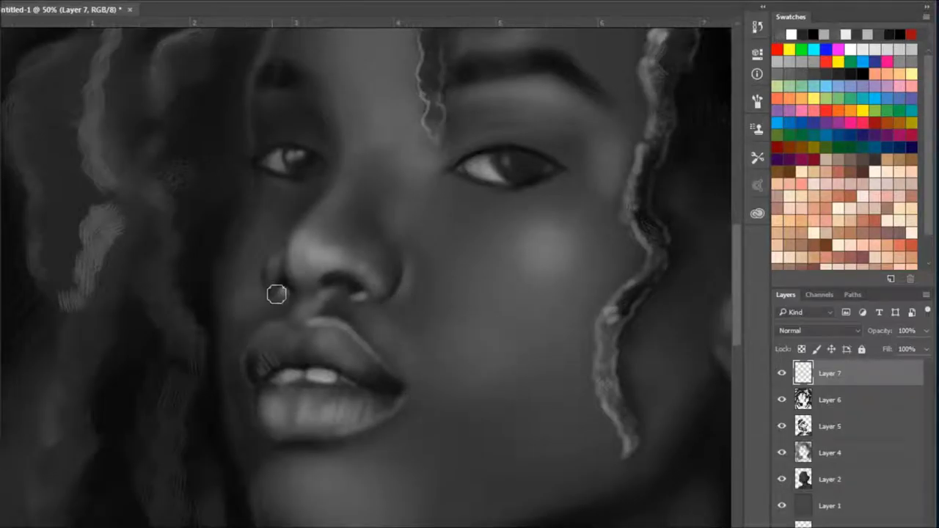
{"action": "left_click", "coordinate": [298, 252], "text": "alt"}
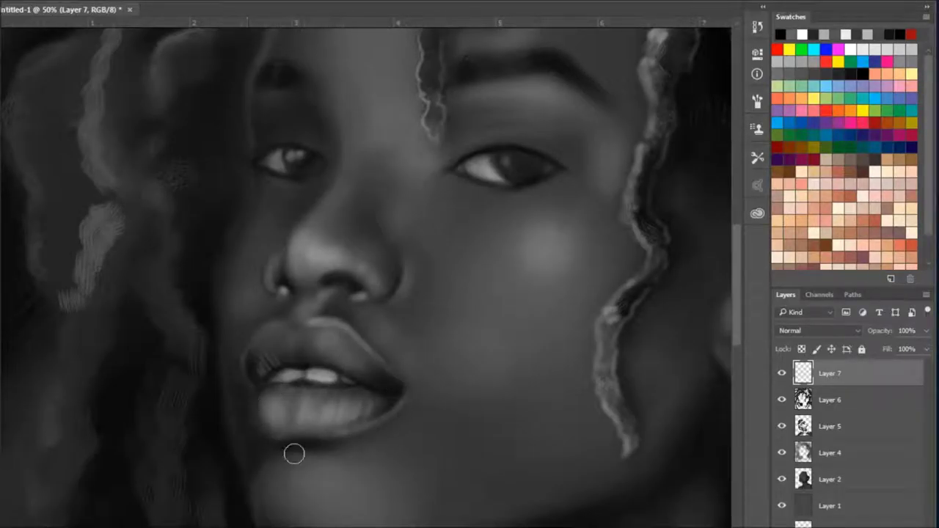
Step: Paint light eyelid and eye-white highlights and a catchlight dot in the right iris
{"action": "left_click", "coordinate": [315, 157], "text": "alt"}
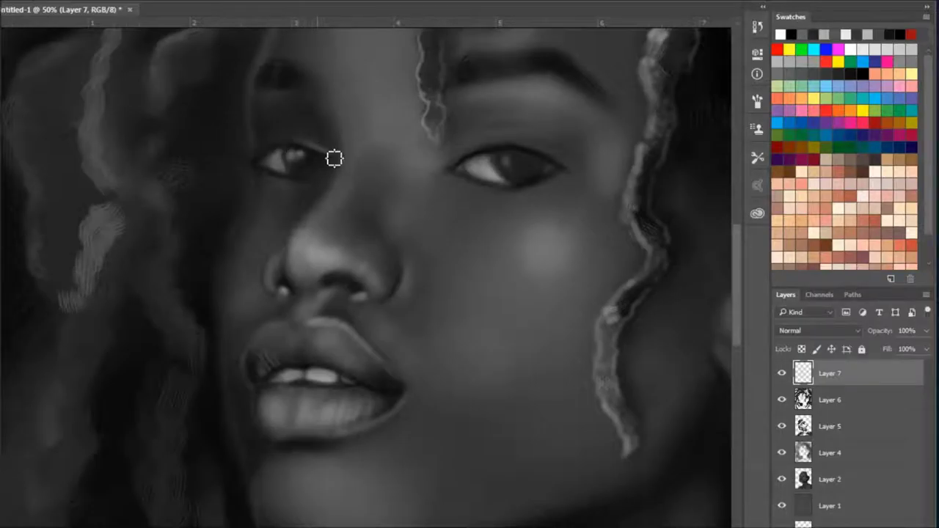
{"action": "left_click_drag", "start_coordinate": [476, 121], "coordinate": [545, 118]}
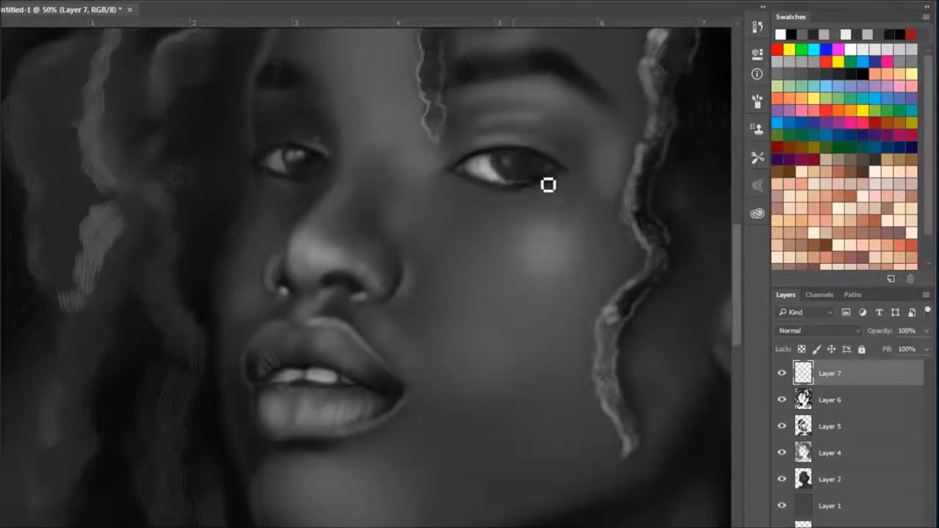
{"action": "left_click", "coordinate": [511, 160]}
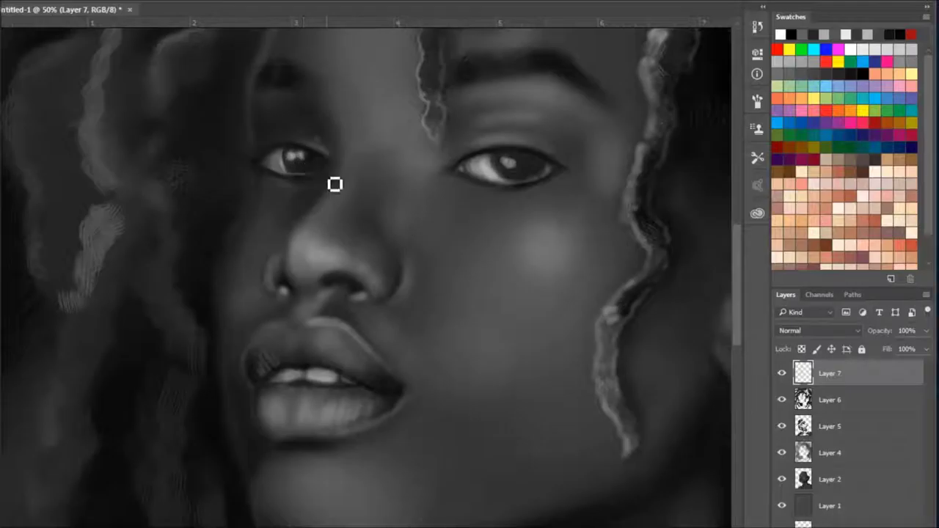
{"action": "key", "text": "x"}
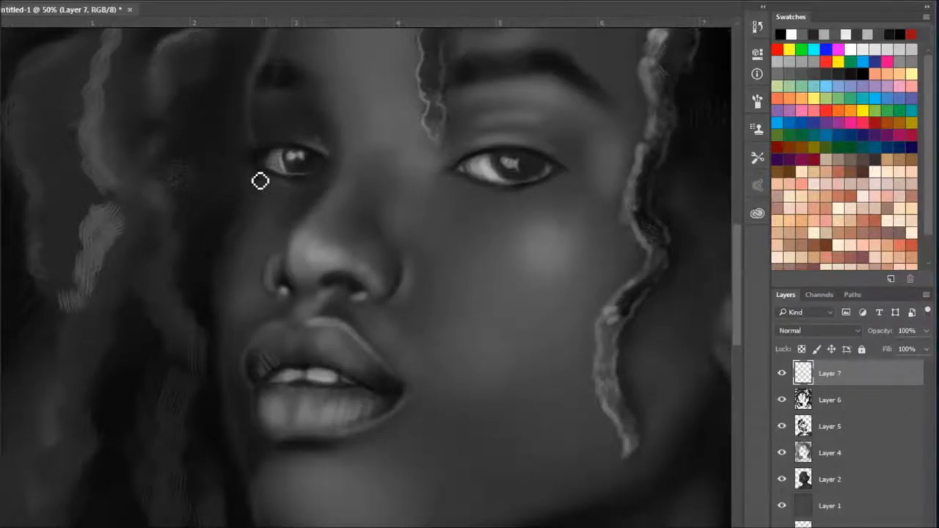
{"action": "left_click_drag", "start_coordinate": [470, 169], "coordinate": [507, 166]}
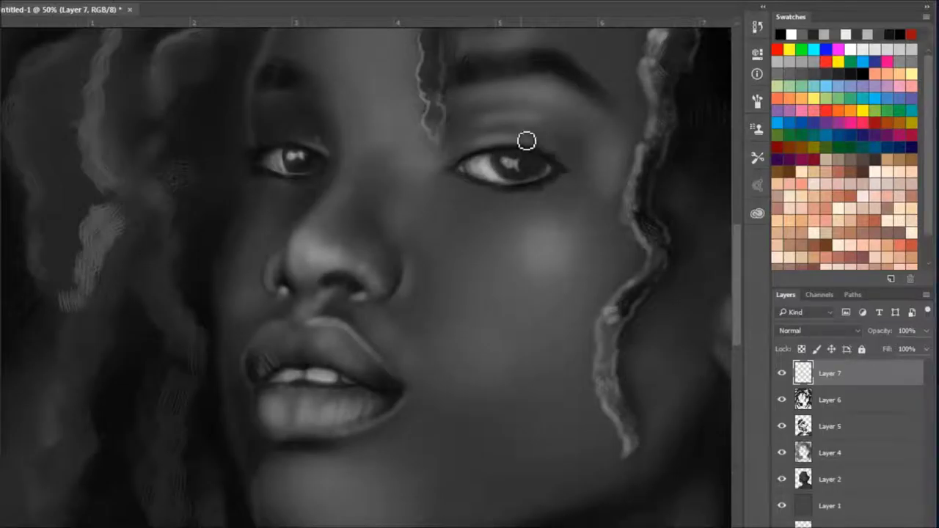
{"action": "left_click_drag", "start_coordinate": [565, 163], "coordinate": [527, 147]}
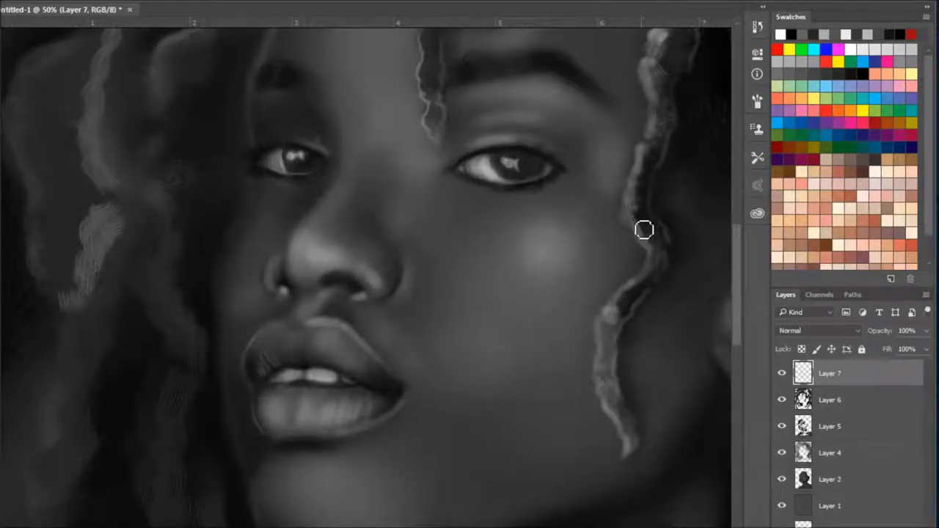
{"action": "scroll", "coordinate": [720, 200], "scroll_direction": "up", "scroll_amount": 3}
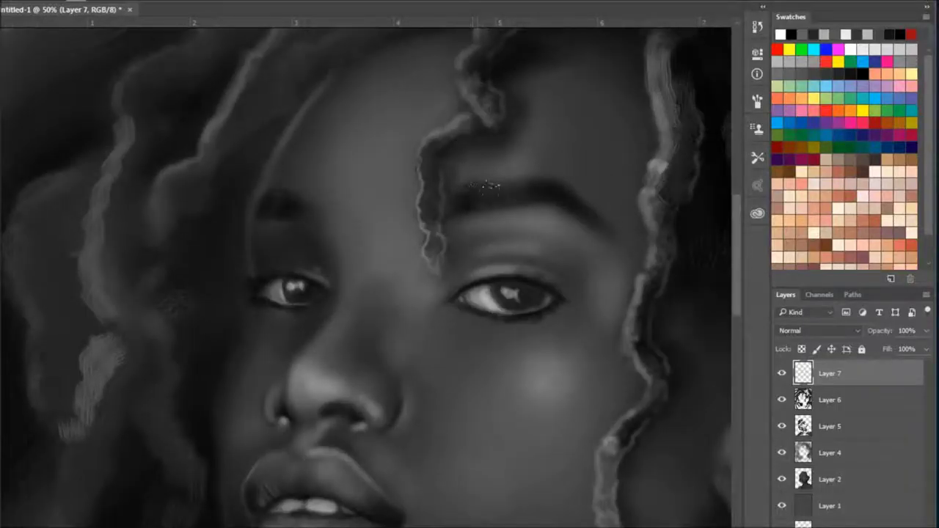
Step: Zoom out and back in to inspect the face and hair of the portrait
{"action": "key", "text": "ctrl+minus"}
{"action": "key", "text": "ctrl+minus"}
{"action": "key", "text": "ctrl+minus"}
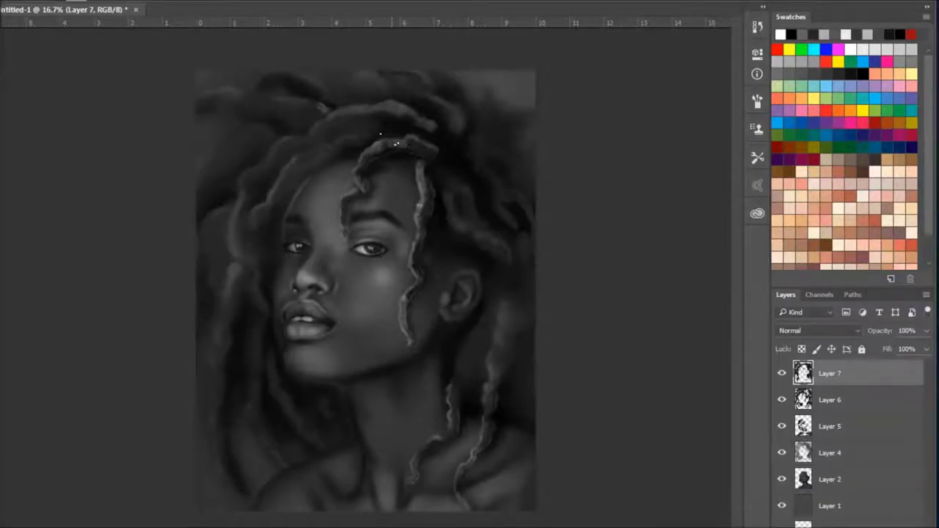
{"action": "key", "text": "ctrl+plus"}
{"action": "key", "text": "ctrl+plus"}
{"action": "key", "text": "ctrl+plus"}
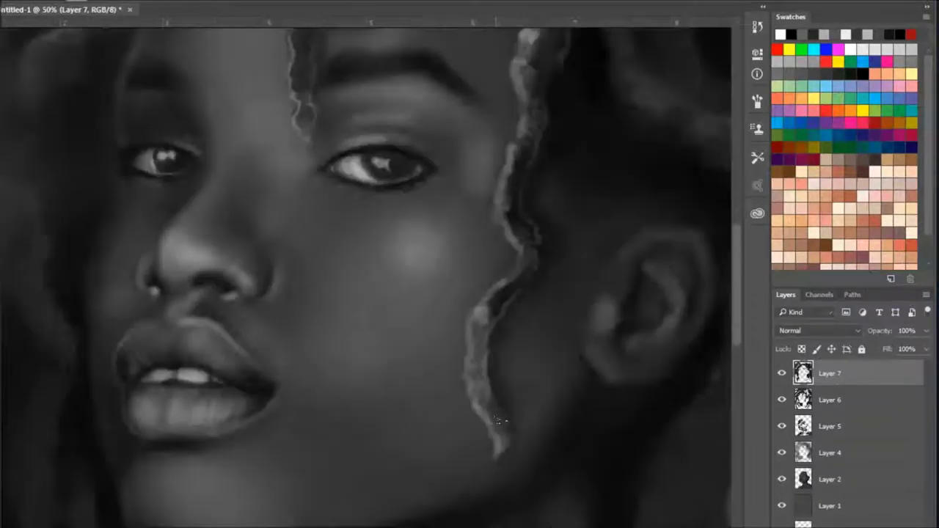
{"action": "scroll", "coordinate": [524, 247], "scroll_direction": "up", "scroll_amount": 5}
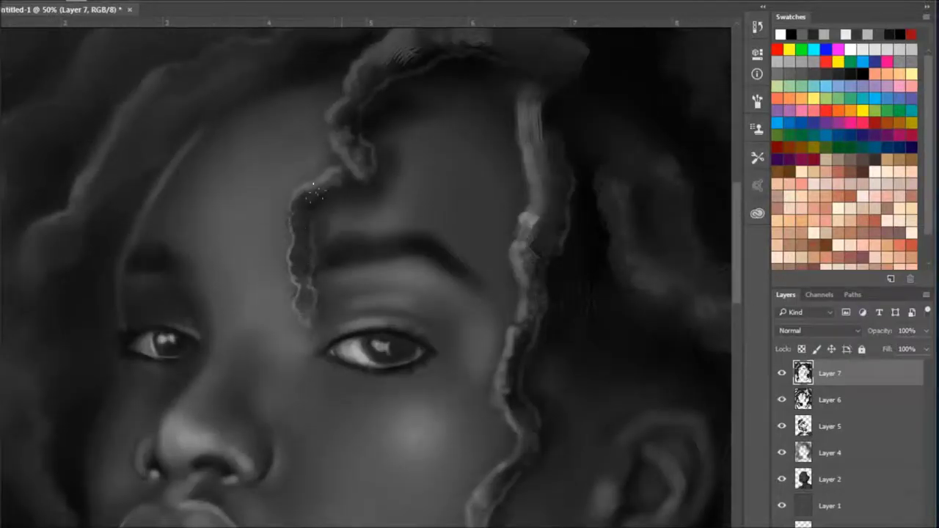
{"action": "scroll", "coordinate": [266, 220], "scroll_direction": "up", "scroll_amount": 4}
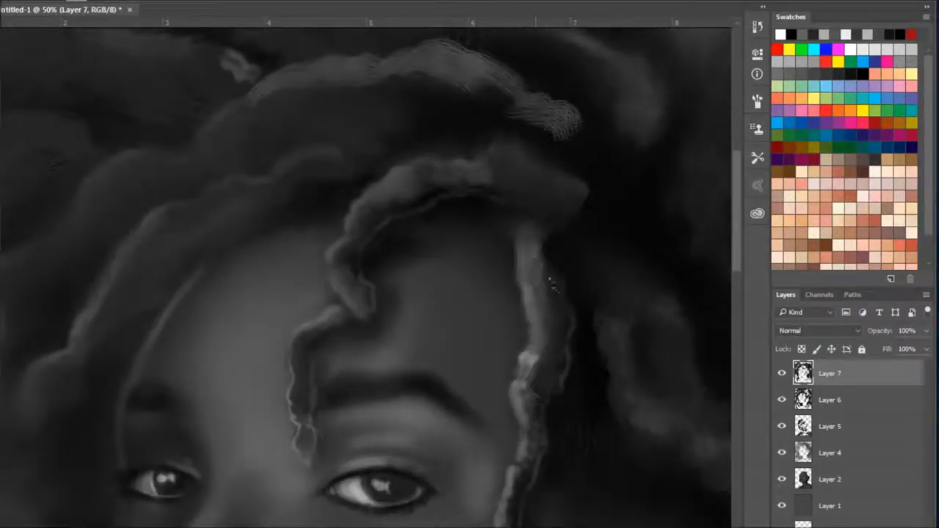
{"action": "scroll", "coordinate": [610, 381], "scroll_direction": "down", "scroll_amount": 5}
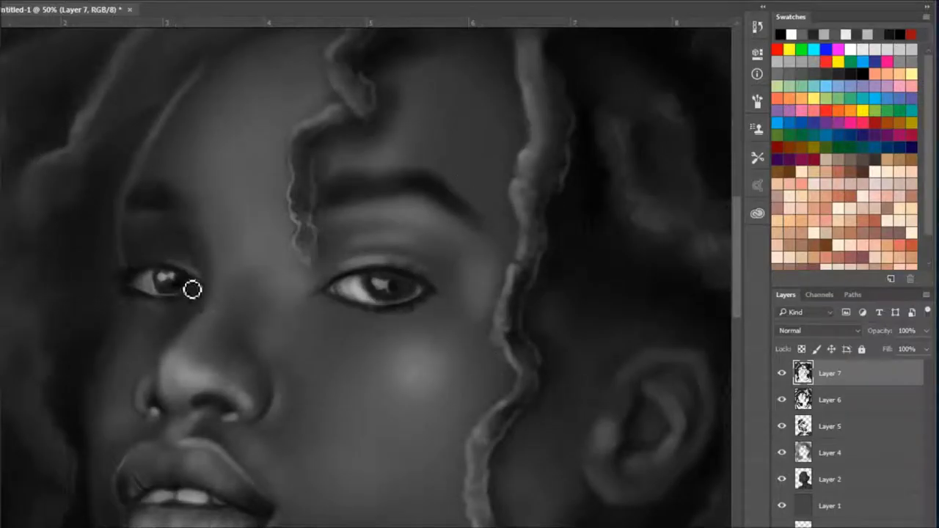
{"action": "key", "text": "ctrl+minus"}
{"action": "key", "text": "ctrl+minus"}
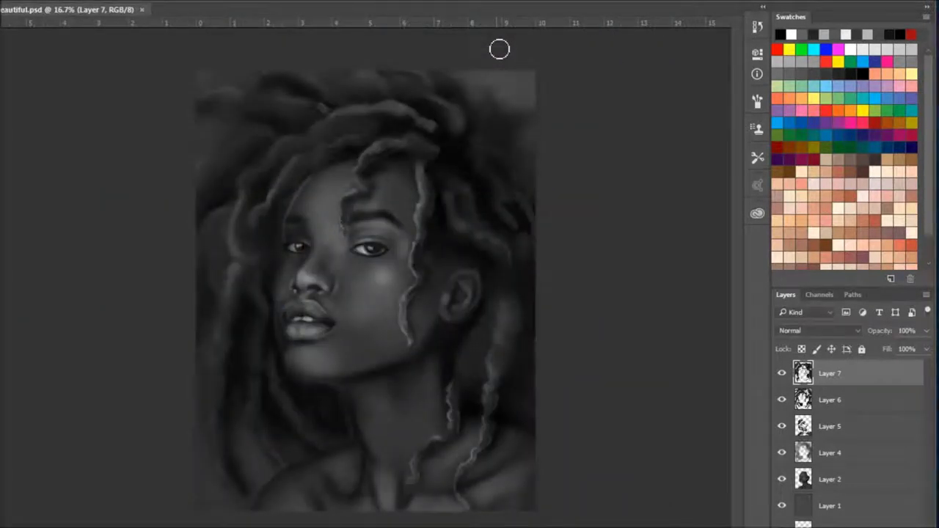
Step: Add a Gradient Map adjustment layer starting from the copper gradient preset
{"action": "left_click", "coordinate": [922, 524]}
{"action": "left_click", "coordinate": [830, 524]}
{"action": "left_click", "coordinate": [661, 89]}
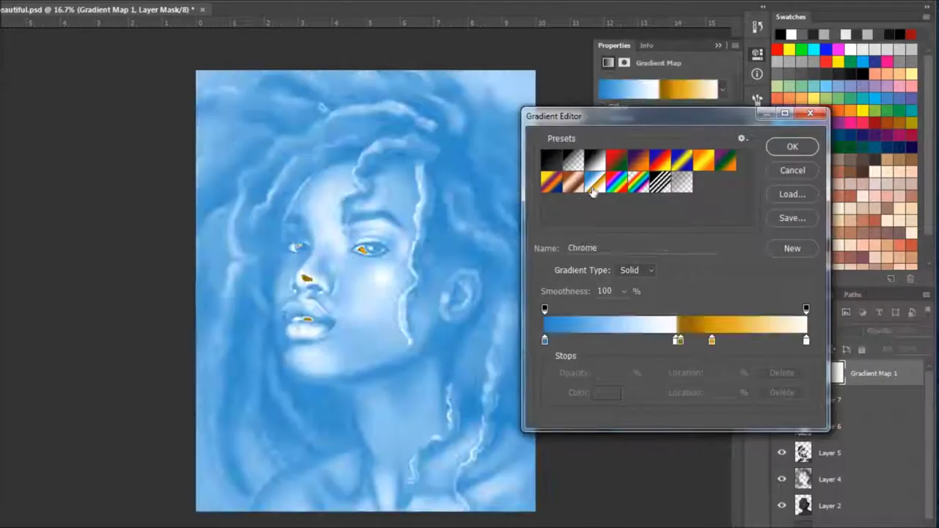
{"action": "left_click", "coordinate": [577, 183]}
{"action": "left_click_drag", "start_coordinate": [709, 118], "coordinate": [545, 83]}
{"action": "left_click", "coordinate": [611, 304]}
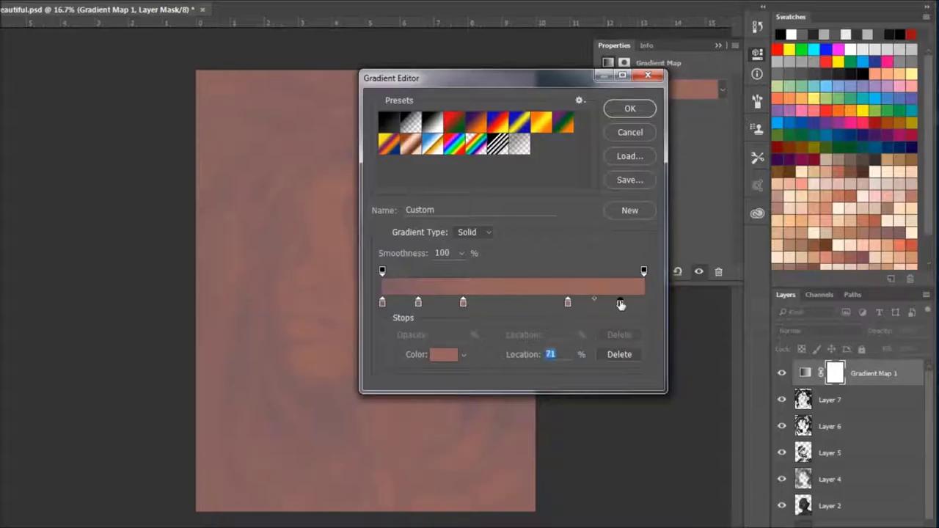
Step: Add, reposition and remove the gradient's colour stops, placing a dark stop near 16%
{"action": "left_click", "coordinate": [381, 303]}
{"action": "left_click", "coordinate": [872, 170]}
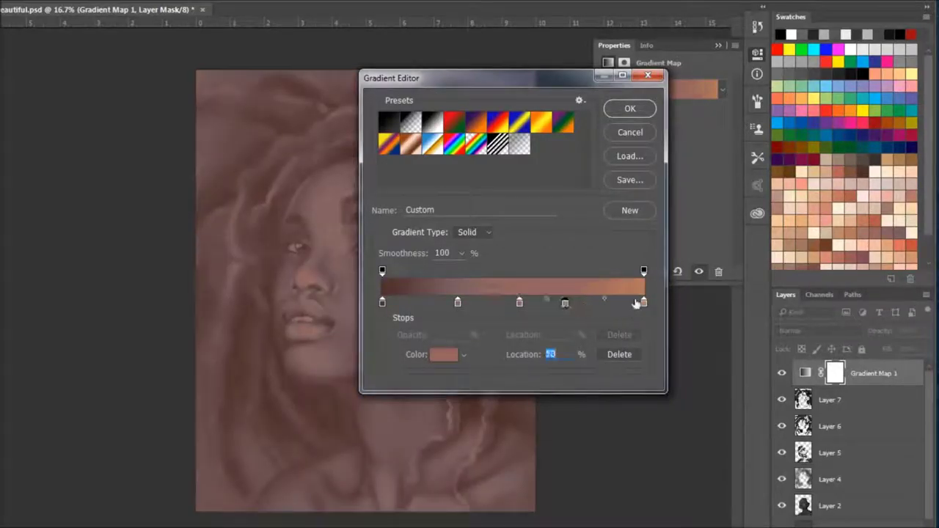
{"action": "left_click", "coordinate": [416, 303]}
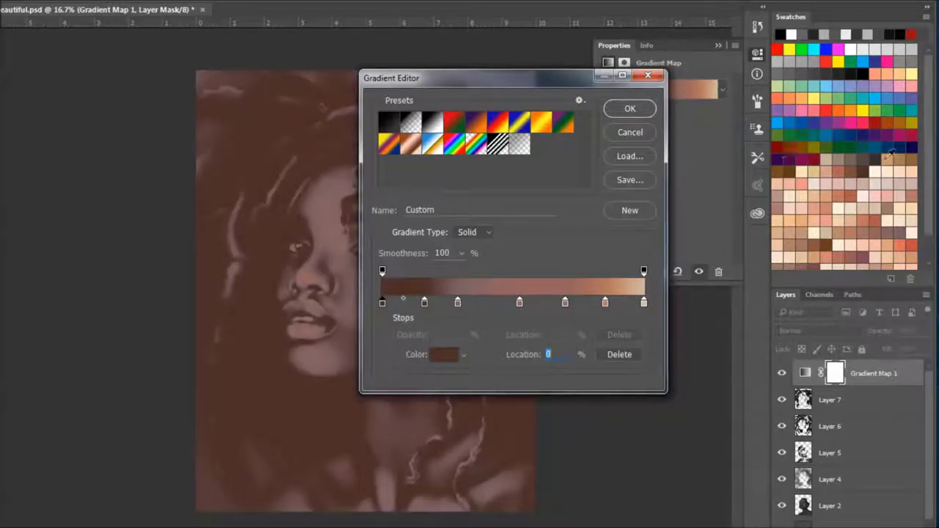
{"action": "left_click_drag", "start_coordinate": [457, 302], "coordinate": [475, 302]}
{"action": "left_click_drag", "start_coordinate": [605, 302], "coordinate": [617, 303]}
{"action": "left_click_drag", "start_coordinate": [464, 78], "coordinate": [618, 68]}
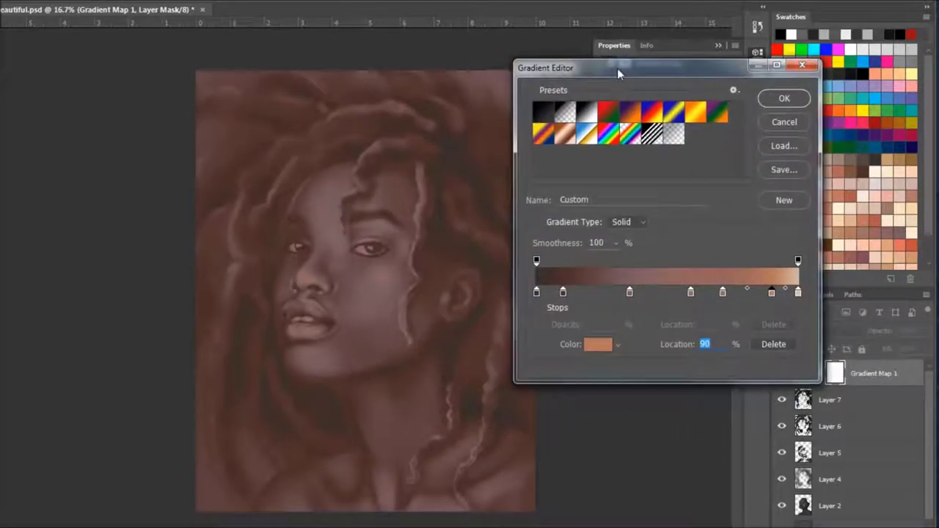
{"action": "mouse_move", "coordinate": [563, 293]}
{"action": "left_mouse_down"}
{"action": "mouse_move", "coordinate": [692, 292]}
{"action": "mouse_move", "coordinate": [671, 293]}
{"action": "left_mouse_up"}
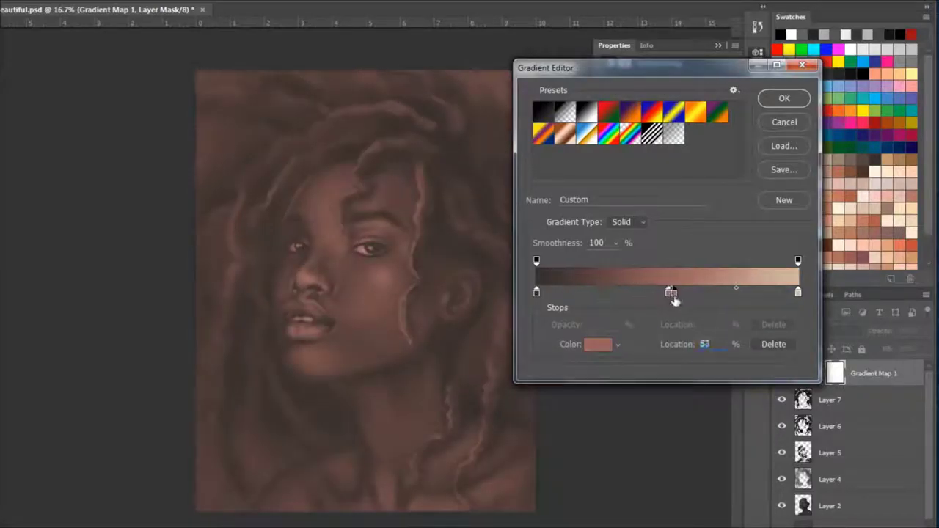
{"action": "left_click", "coordinate": [536, 293]}
Step: Set the first gradient stop to dark blue
{"action": "left_click_drag", "start_coordinate": [624, 68], "coordinate": [530, 72]}
{"action": "left_click", "coordinate": [505, 350]}
{"action": "left_click", "coordinate": [334, 411]}
{"action": "mouse_move", "coordinate": [309, 467]}
{"action": "left_mouse_down"}
{"action": "mouse_move", "coordinate": [254, 497]}
{"action": "mouse_move", "coordinate": [292, 500]}
{"action": "left_mouse_up"}
{"action": "left_click", "coordinate": [438, 345]}
Step: Rearrange the middle stops and set the end stop to peach
{"action": "left_click_drag", "start_coordinate": [574, 296], "coordinate": [624, 296]}
{"action": "left_click_drag", "start_coordinate": [502, 296], "coordinate": [530, 297]}
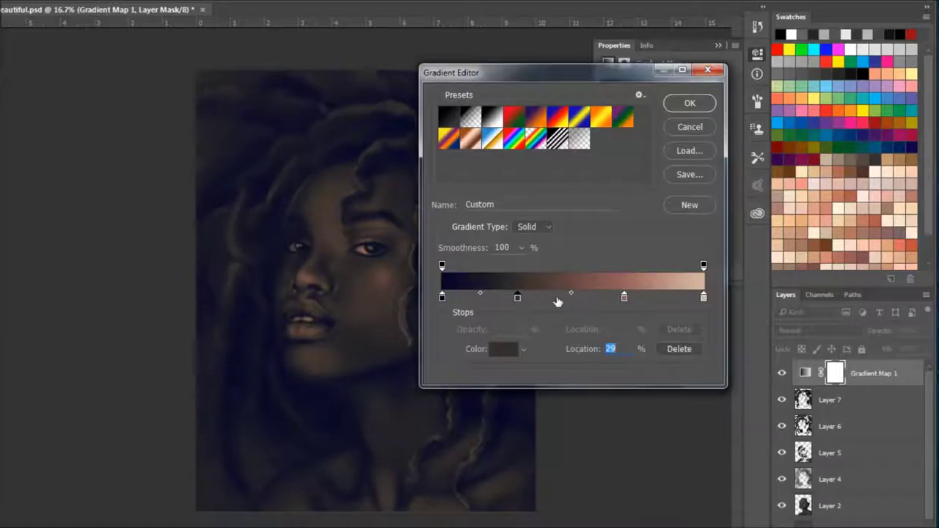
{"action": "double_click", "coordinate": [704, 296]}
{"action": "left_click", "coordinate": [453, 344]}
{"action": "left_click_drag", "start_coordinate": [625, 297], "coordinate": [625, 330]}
{"action": "mouse_move", "coordinate": [530, 297]}
{"action": "left_mouse_down"}
{"action": "mouse_move", "coordinate": [506, 297]}
{"action": "mouse_move", "coordinate": [601, 296]}
{"action": "left_mouse_up"}
{"action": "left_click", "coordinate": [828, 208]}
{"action": "double_click", "coordinate": [704, 297]}
{"action": "left_click", "coordinate": [828, 208]}
Step: Set the middle stop to a muted navy blue and apply the gradient map
{"action": "left_click", "coordinate": [455, 346]}
{"action": "double_click", "coordinate": [601, 296]}
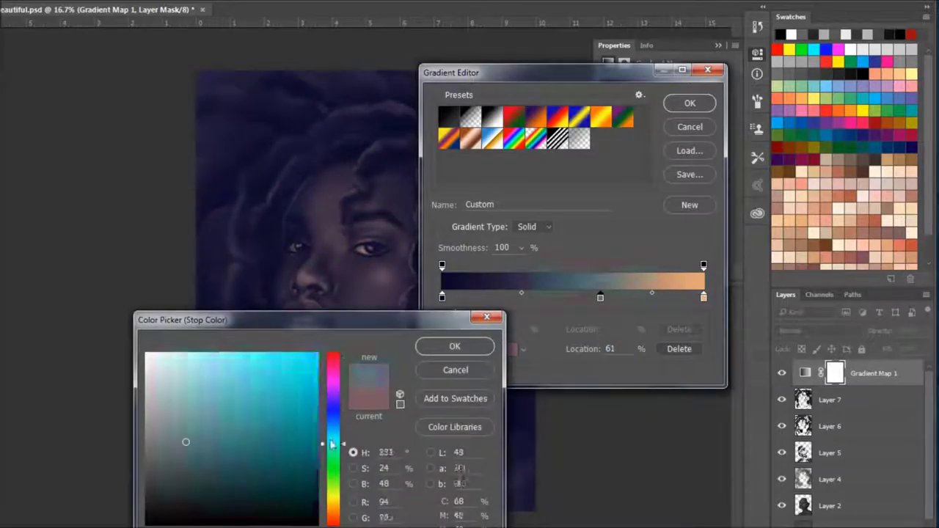
{"action": "left_click", "coordinate": [236, 473]}
{"action": "left_click_drag", "start_coordinate": [237, 473], "coordinate": [178, 432]}
{"action": "left_click", "coordinate": [455, 346]}
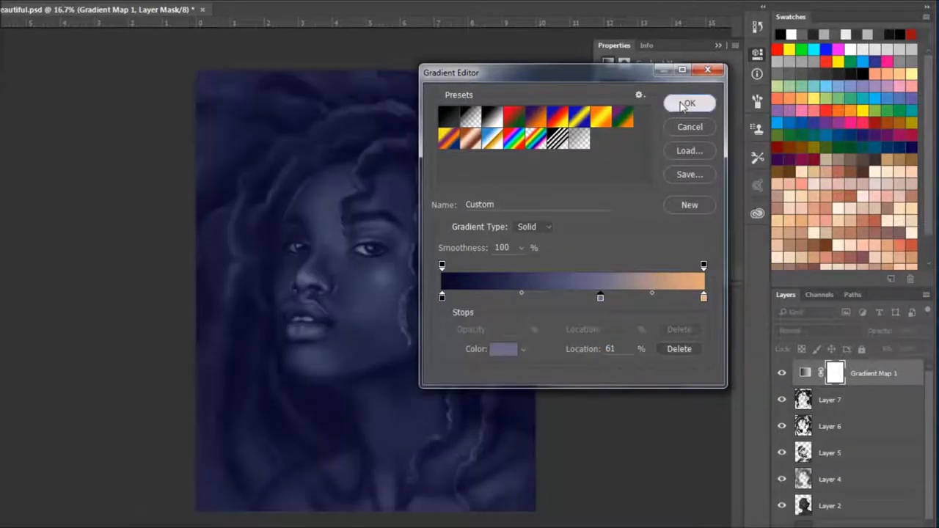
{"action": "left_click", "coordinate": [690, 103]}
{"action": "key", "text": "ctrl+shift+alt+n"}
Step: Set Layer 8 to Overlay and paint yellow glow along the hair strands beside the face
{"action": "left_click", "coordinate": [818, 330]}
{"action": "left_click", "coordinate": [815, 180]}
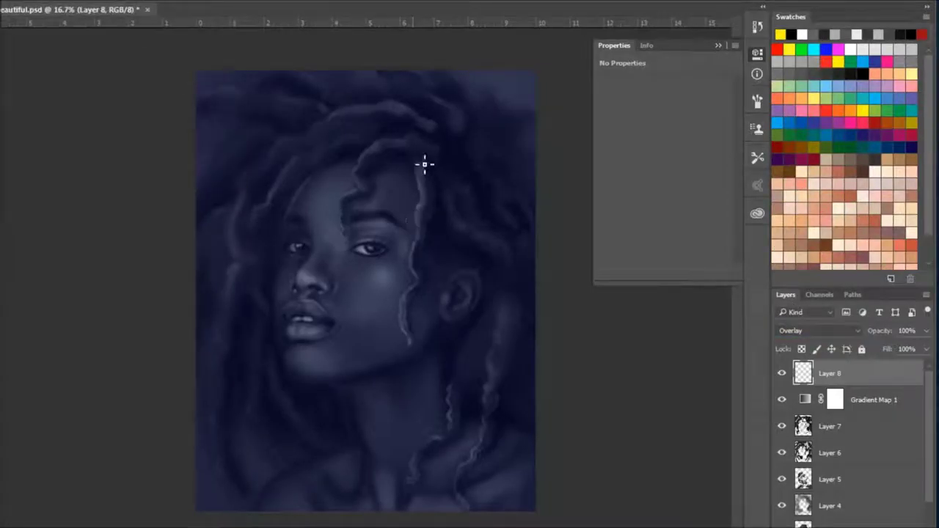
{"action": "left_click_drag", "start_coordinate": [430, 199], "coordinate": [409, 334]}
{"action": "left_click_drag", "start_coordinate": [449, 385], "coordinate": [443, 449]}
{"action": "left_click_drag", "start_coordinate": [508, 334], "coordinate": [498, 413]}
{"action": "left_click_drag", "start_coordinate": [510, 304], "coordinate": [481, 426]}
{"action": "left_click_drag", "start_coordinate": [458, 213], "coordinate": [510, 246]}
Step: Paint yellow glow over the left and right hair strands and the lips
{"action": "left_click_drag", "start_coordinate": [330, 118], "coordinate": [459, 117]}
{"action": "left_click_drag", "start_coordinate": [404, 144], "coordinate": [341, 234]}
{"action": "left_click_drag", "start_coordinate": [294, 158], "coordinate": [262, 222]}
{"action": "left_click_drag", "start_coordinate": [290, 323], "coordinate": [326, 326]}
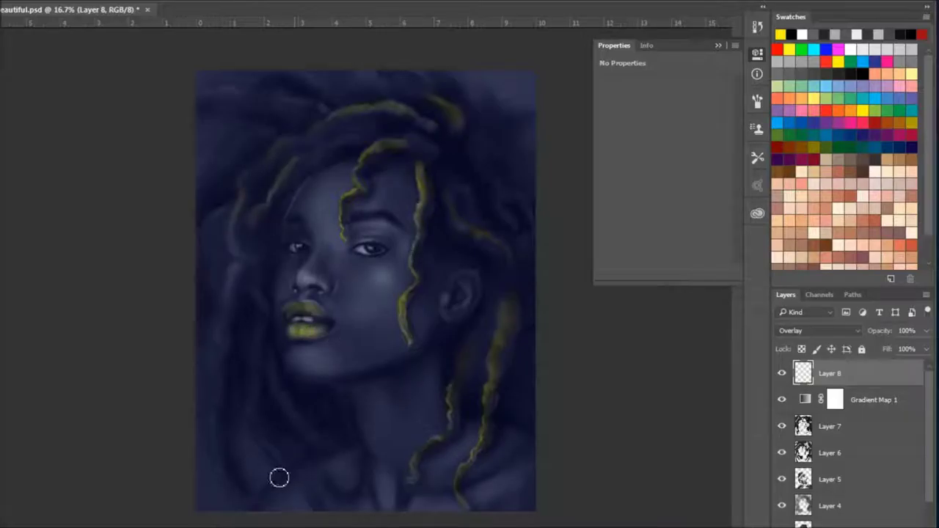
{"action": "left_click_drag", "start_coordinate": [520, 332], "coordinate": [467, 488]}
Step: On a new layer, paint orange along the lower-right, face-side, forehead and top hair strands
{"action": "key", "text": "ctrl+shift+alt+n"}
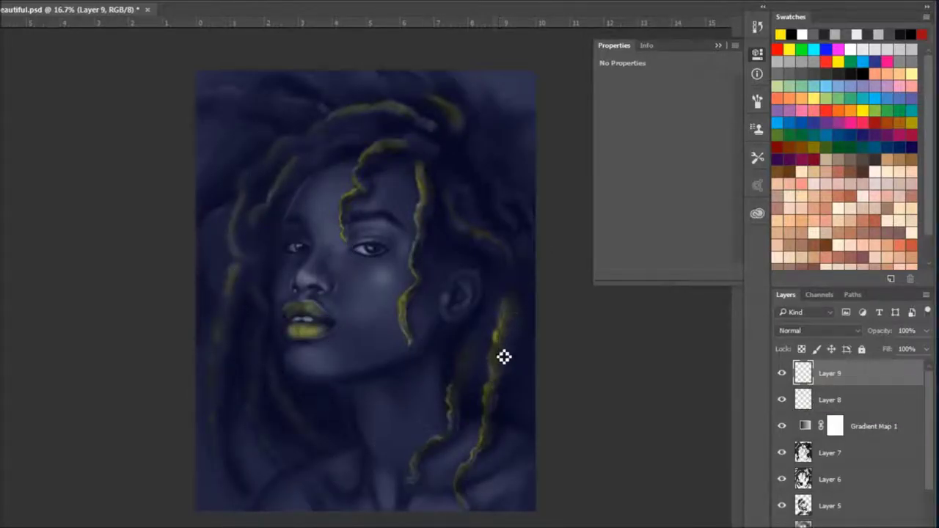
{"action": "left_click_drag", "start_coordinate": [511, 318], "coordinate": [470, 476]}
{"action": "mouse_move", "coordinate": [461, 358]}
{"action": "left_mouse_down"}
{"action": "mouse_move", "coordinate": [450, 443]}
{"action": "mouse_move", "coordinate": [425, 461]}
{"action": "left_mouse_up"}
{"action": "left_click_drag", "start_coordinate": [411, 335], "coordinate": [436, 158]}
{"action": "left_click_drag", "start_coordinate": [450, 213], "coordinate": [495, 241]}
{"action": "mouse_move", "coordinate": [343, 239]}
{"action": "left_mouse_down"}
{"action": "mouse_move", "coordinate": [365, 182]}
{"action": "mouse_move", "coordinate": [405, 143]}
{"action": "left_mouse_up"}
{"action": "left_click_drag", "start_coordinate": [334, 116], "coordinate": [462, 123]}
Step: Paint orange on the upper-left, crown, right-edge and lower-left strands, and both irises orange-brown
{"action": "left_click_drag", "start_coordinate": [303, 164], "coordinate": [277, 210]}
{"action": "mouse_move", "coordinate": [290, 143]}
{"action": "left_mouse_down"}
{"action": "mouse_move", "coordinate": [249, 203]}
{"action": "mouse_move", "coordinate": [229, 293]}
{"action": "left_mouse_up"}
{"action": "left_click_drag", "start_coordinate": [249, 140], "coordinate": [214, 147]}
{"action": "left_click_drag", "start_coordinate": [491, 178], "coordinate": [527, 236]}
{"action": "left_click_drag", "start_coordinate": [294, 415], "coordinate": [218, 413]}
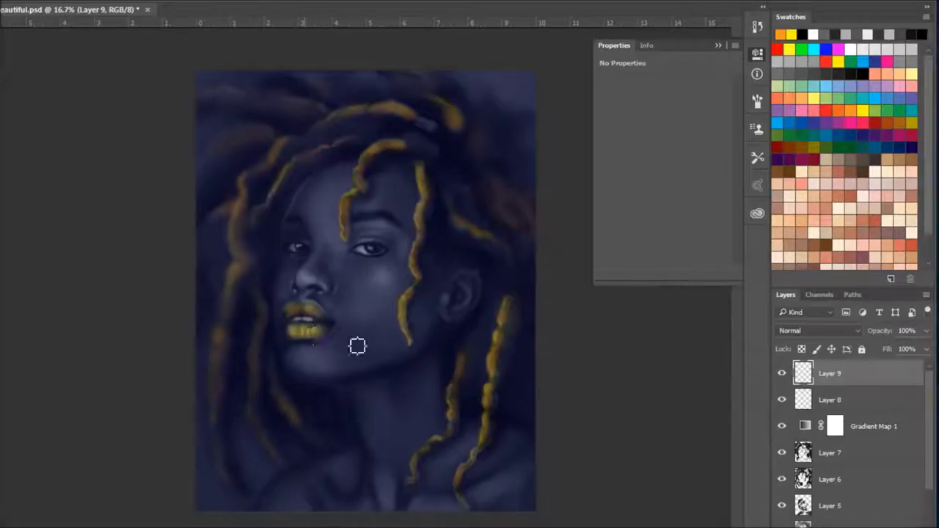
{"action": "left_click", "coordinate": [301, 250]}
{"action": "left_click", "coordinate": [372, 251]}
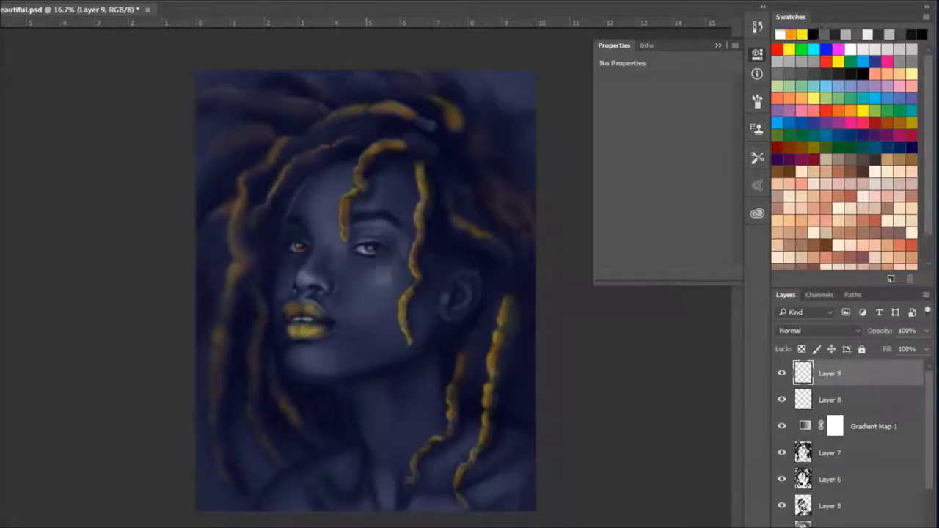
Step: On another new layer, paint bright highlights along the hair strands and gloss the gold lips
{"action": "key", "text": "ctrl+shift+alt+n"}
{"action": "left_click_drag", "start_coordinate": [456, 426], "coordinate": [455, 358]}
{"action": "mouse_move", "coordinate": [505, 297]}
{"action": "left_mouse_down"}
{"action": "mouse_move", "coordinate": [490, 438]}
{"action": "mouse_move", "coordinate": [472, 474]}
{"action": "left_mouse_up"}
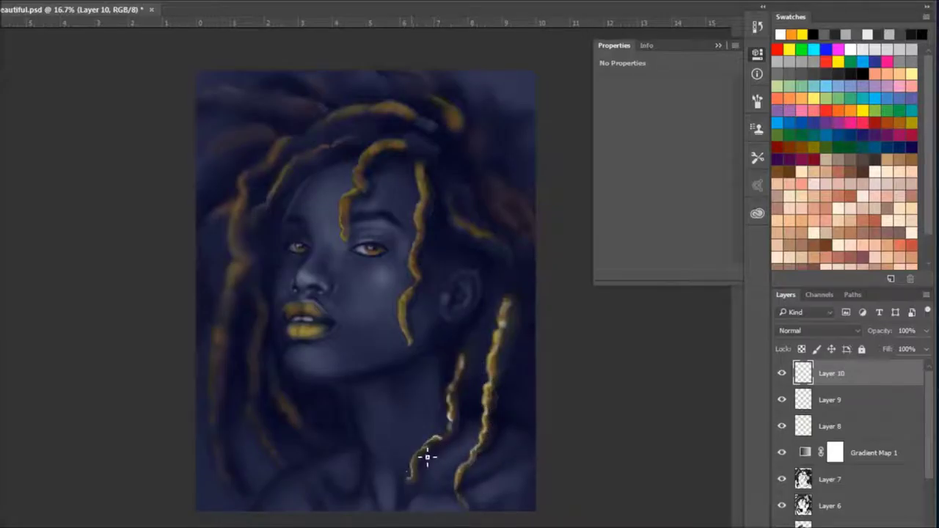
{"action": "left_click_drag", "start_coordinate": [409, 341], "coordinate": [428, 209]}
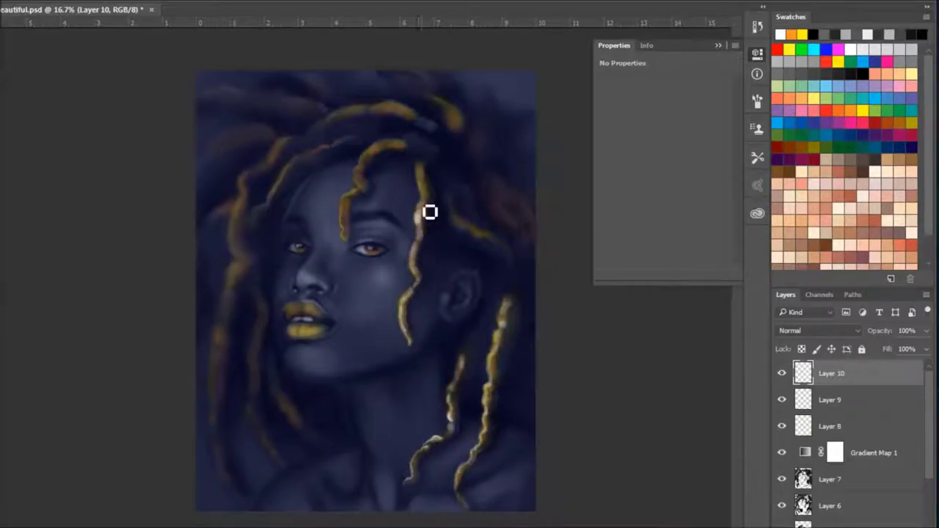
{"action": "left_click_drag", "start_coordinate": [345, 160], "coordinate": [359, 203]}
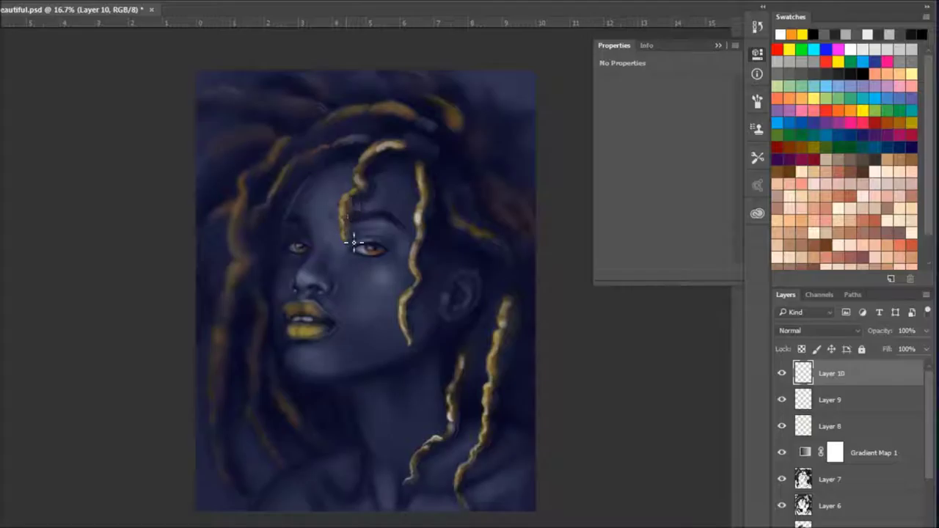
{"action": "left_click_drag", "start_coordinate": [310, 323], "coordinate": [299, 334]}
{"action": "mouse_move", "coordinate": [283, 165]}
{"action": "left_mouse_down"}
{"action": "mouse_move", "coordinate": [249, 197]}
{"action": "mouse_move", "coordinate": [222, 342]}
{"action": "mouse_move", "coordinate": [220, 413]}
{"action": "left_mouse_up"}
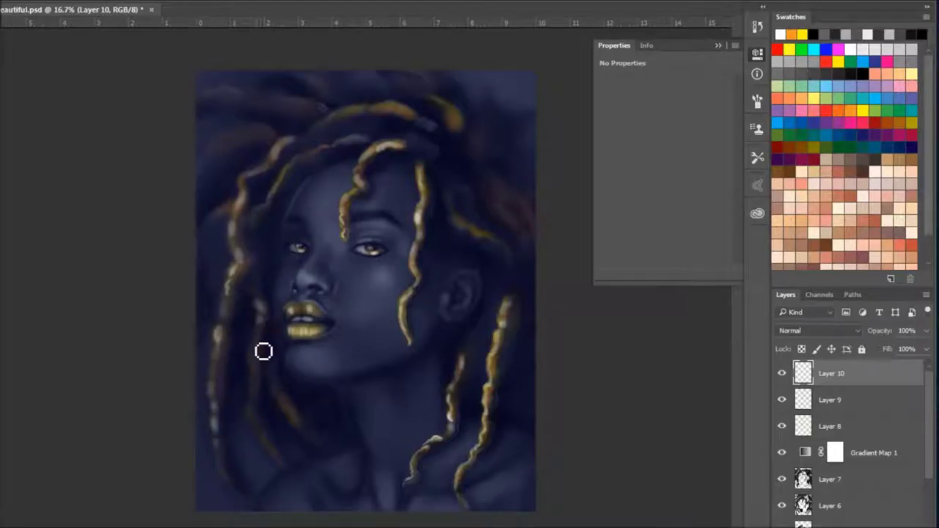
Step: Add a Color Balance layer: midtones and highlights toward blue, shadows Cyan-Red +13, Yellow-Blue -21
{"action": "left_click", "coordinate": [881, 517]}
{"action": "left_click", "coordinate": [881, 415]}
{"action": "left_click_drag", "start_coordinate": [645, 159], "coordinate": [624, 159]}
{"action": "left_click", "coordinate": [676, 85]}
{"action": "left_click", "coordinate": [642, 110]}
{"action": "mouse_move", "coordinate": [645, 118]}
{"action": "left_mouse_down"}
{"action": "mouse_move", "coordinate": [660, 117]}
{"action": "mouse_move", "coordinate": [650, 138]}
{"action": "left_mouse_up"}
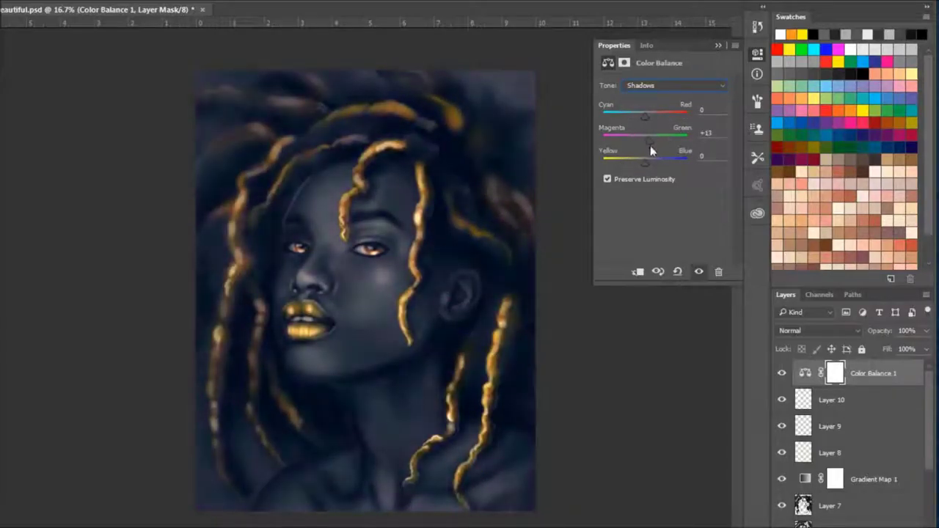
{"action": "left_click", "coordinate": [675, 85]}
{"action": "left_click", "coordinate": [608, 179]}
{"action": "left_click_drag", "start_coordinate": [631, 159], "coordinate": [633, 159]}
{"action": "left_click_drag", "start_coordinate": [650, 115], "coordinate": [653, 114]}
{"action": "key", "text": "ctrl+shift+alt+n"}
Step: Set Layer 11 to Soft Light blending and zoom out and back in on the face
{"action": "key", "text": "ctrl+plus"}
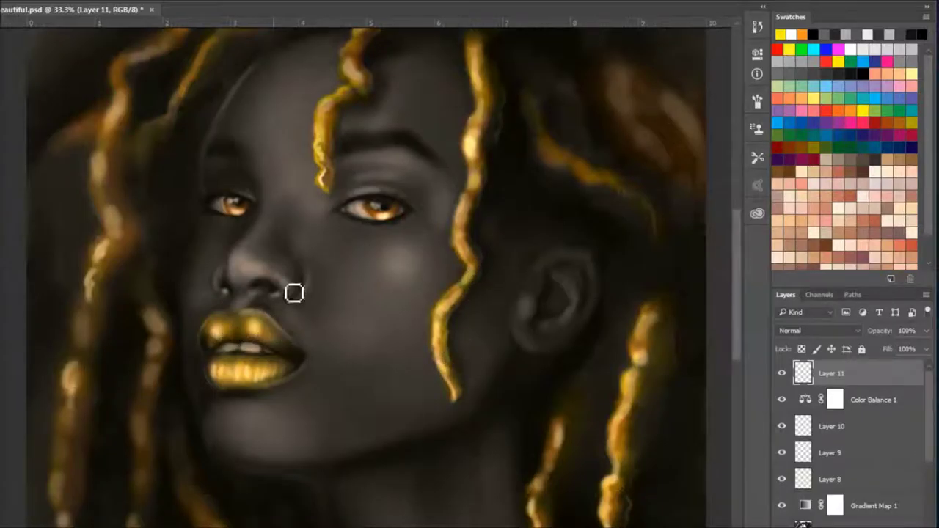
{"action": "key", "text": "ctrl+minus"}
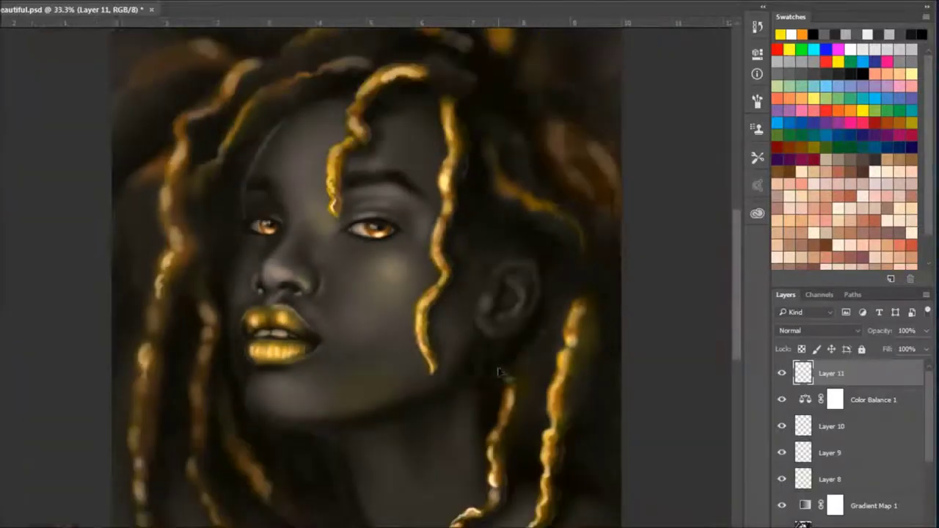
{"action": "key", "text": "shift+alt+f"}
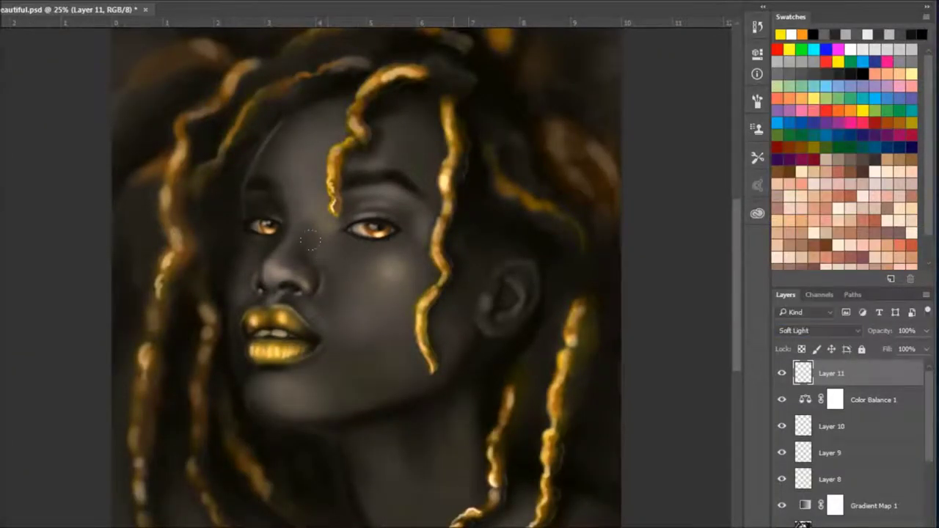
{"action": "key", "text": "ctrl+minus"}
{"action": "key", "text": "ctrl+minus"}
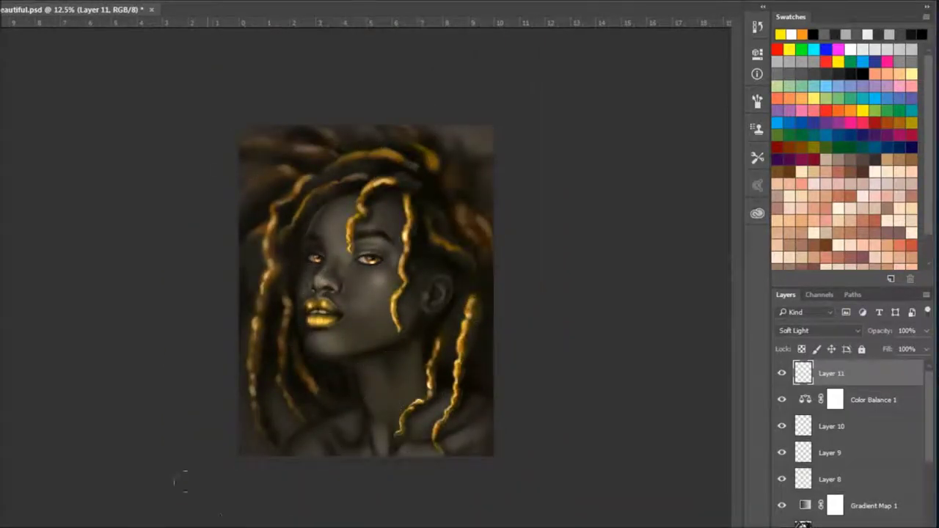
{"action": "key", "text": "ctrl+plus"}
{"action": "key", "text": "ctrl+plus"}
{"action": "key", "text": "ctrl+plus"}
{"action": "scroll", "coordinate": [851, 441], "scroll_direction": "down", "scroll_amount": 5}
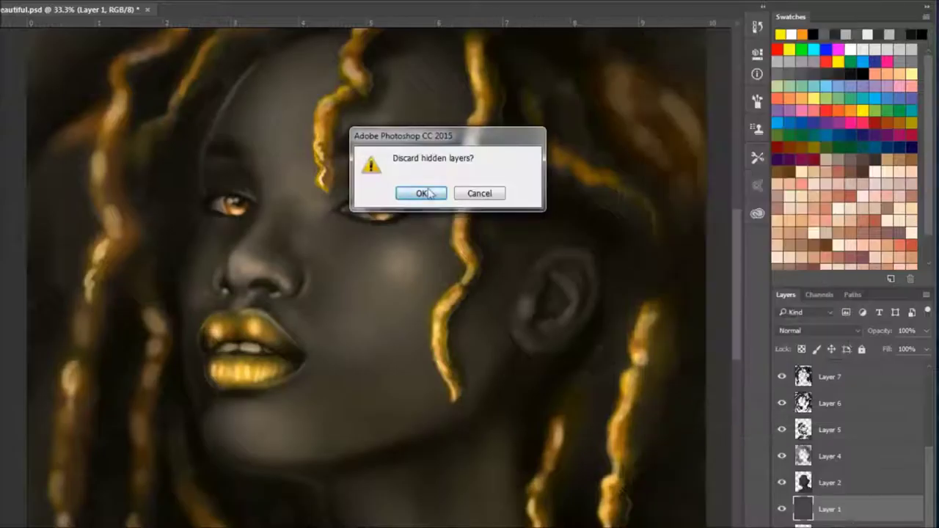
Step: Flatten the portrait, discarding hidden layers, and add a new layer with a brighter upper-right hair patch
{"action": "left_click", "coordinate": [429, 193]}
{"action": "key", "text": "ctrl+minus"}
{"action": "key", "text": "ctrl+minus"}
{"action": "key", "text": "ctrl+shift+alt+n"}
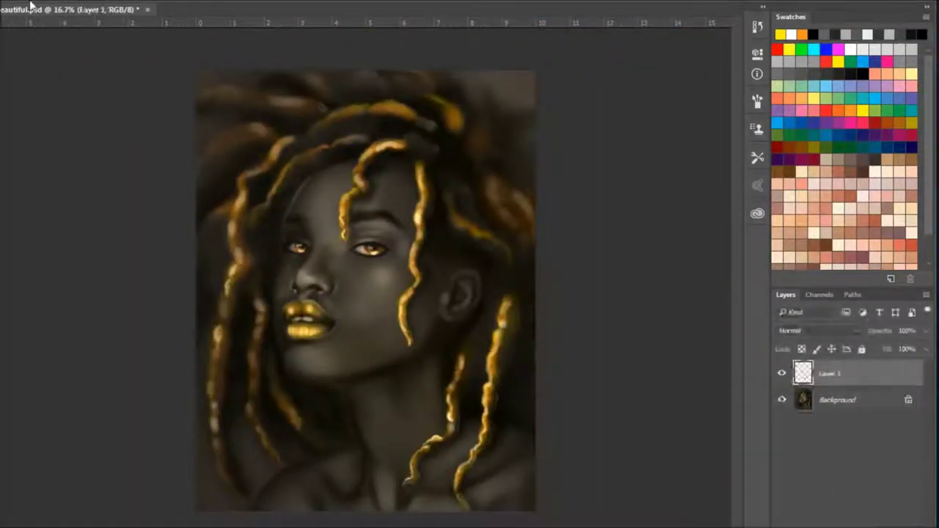
{"action": "left_click_drag", "start_coordinate": [506, 156], "coordinate": [490, 45]}
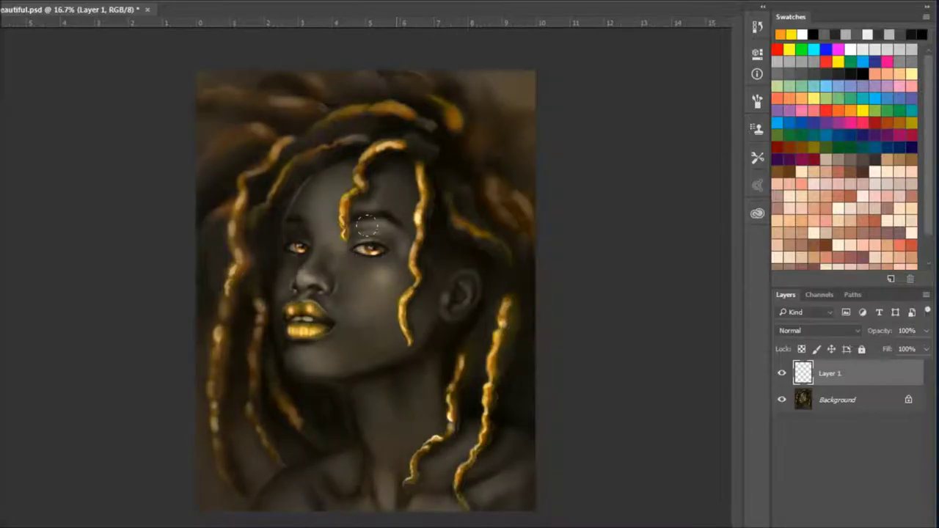
Step: Set Layer 1 to Color Burn and paint reddish eyeshadow above the eye
{"action": "left_click", "coordinate": [847, 332]}
{"action": "left_click", "coordinate": [814, 110]}
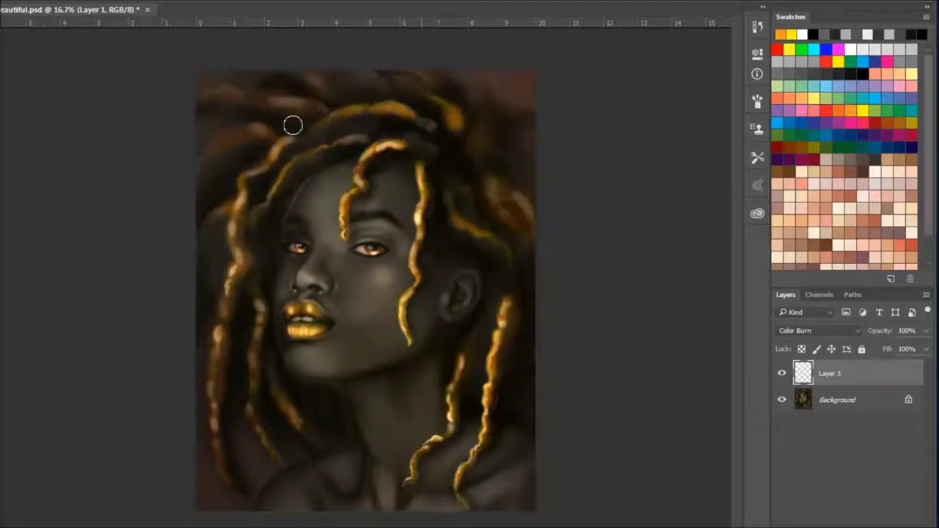
{"action": "left_click_drag", "start_coordinate": [355, 236], "coordinate": [383, 232]}
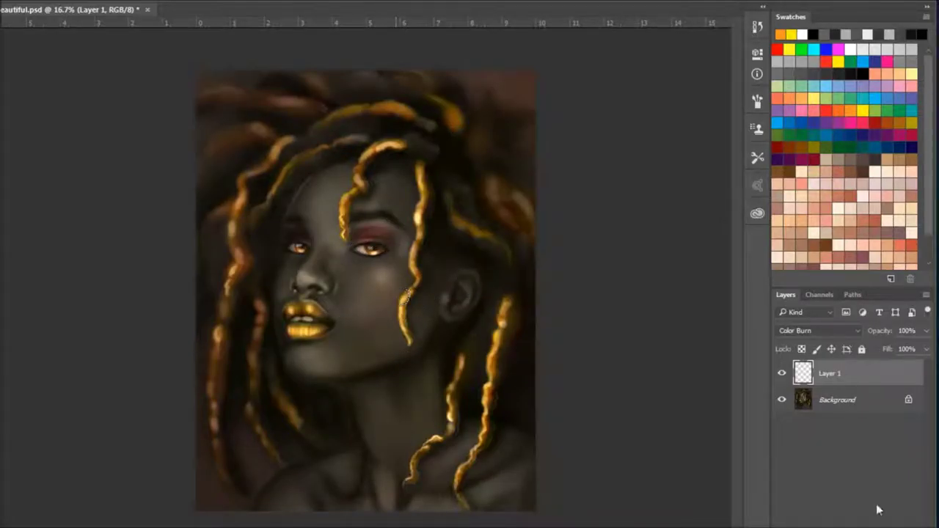
Step: Add Layer 2 in Hard Light blend mode
{"action": "key", "text": "ctrl+shift+alt+n"}
{"action": "left_click", "coordinate": [818, 330]}
{"action": "left_click", "coordinate": [800, 205]}
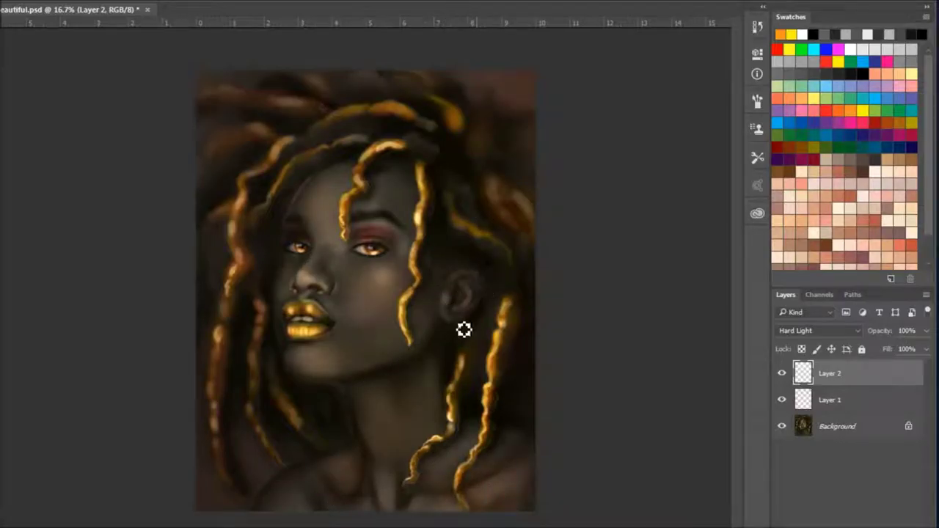
Step: Brighten the gold on the lips, then add Layer 3 in Multiply mode
{"action": "left_click_drag", "start_coordinate": [289, 325], "coordinate": [308, 329]}
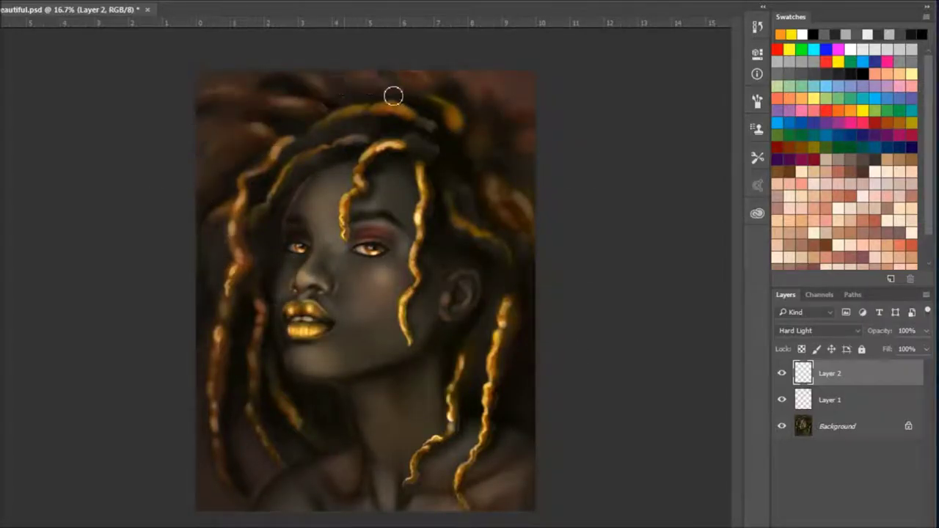
{"action": "key", "text": "ctrl+shift+alt+n"}
{"action": "left_click", "coordinate": [819, 331]}
{"action": "left_click", "coordinate": [808, 105]}
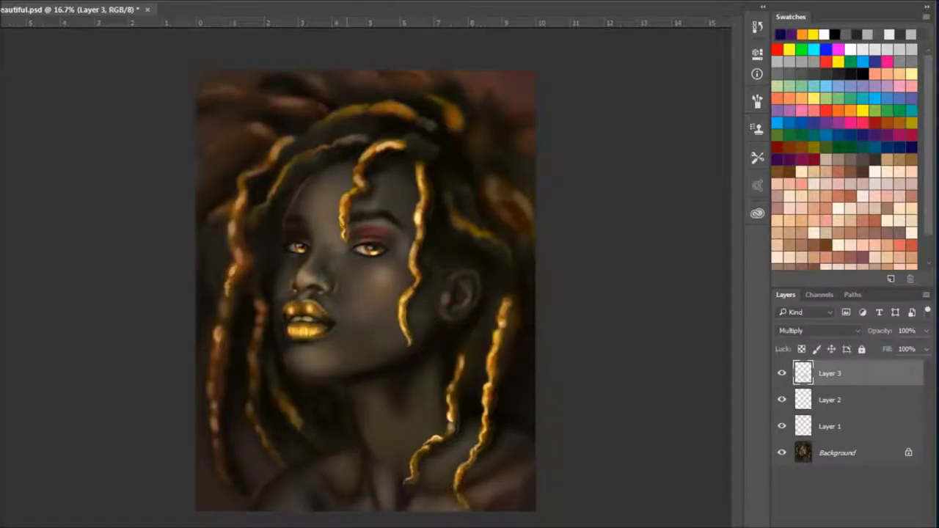
Step: Add Layer 4 in Color Burn mode and pick a red painting colour
{"action": "key", "text": "ctrl+shift+alt+n"}
{"action": "left_click", "coordinate": [818, 331]}
{"action": "left_click", "coordinate": [821, 103]}
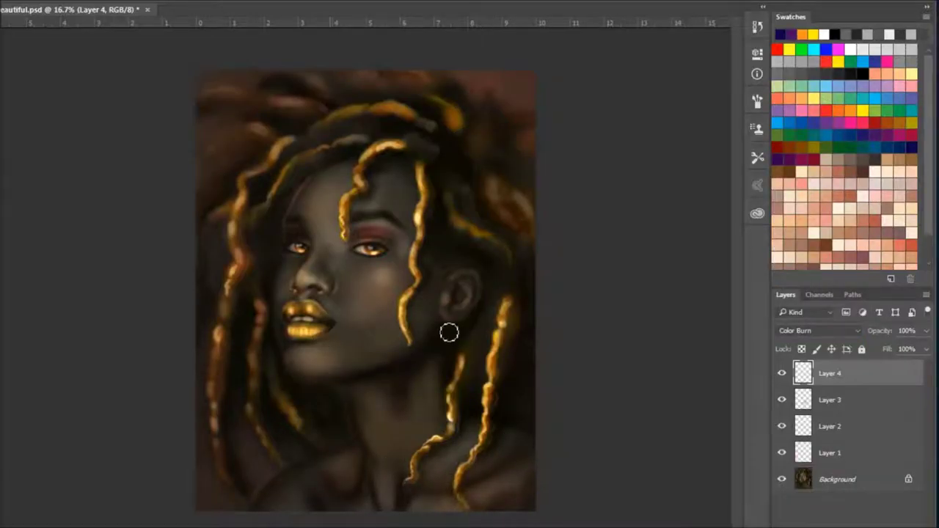
{"action": "left_click", "coordinate": [835, 105]}
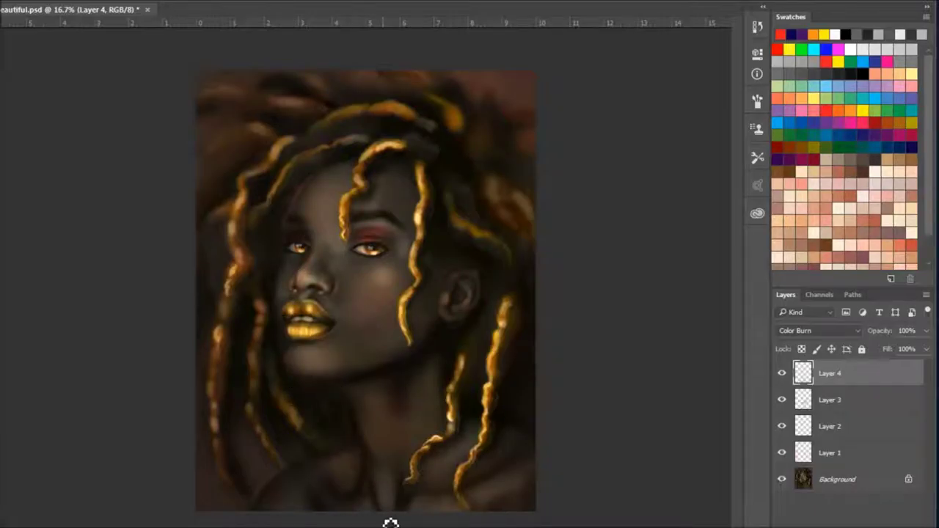
Step: Add Layer 5 in Hard Light and paint a soft golden glow under the eye
{"action": "key", "text": "ctrl+shift+alt+n"}
{"action": "key", "text": "shift+alt+h"}
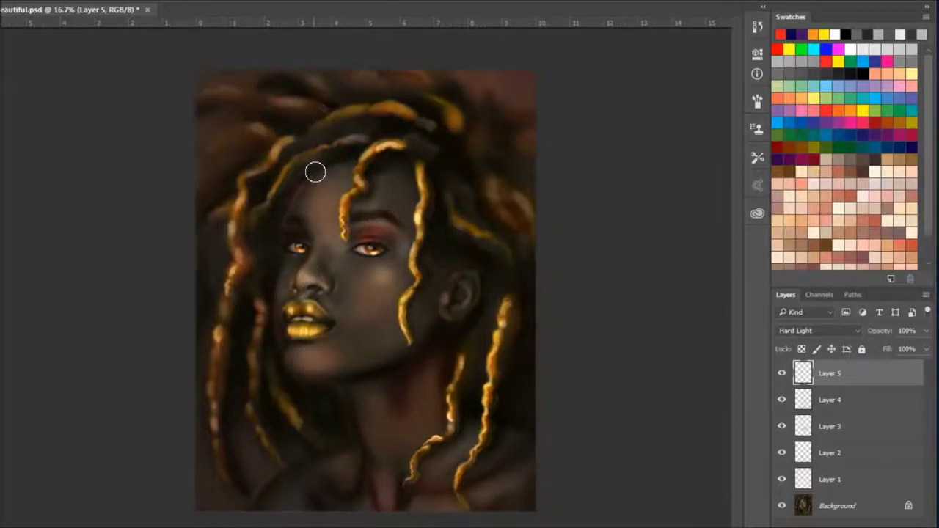
{"action": "left_click", "coordinate": [372, 273]}
{"action": "left_click", "coordinate": [502, 489]}
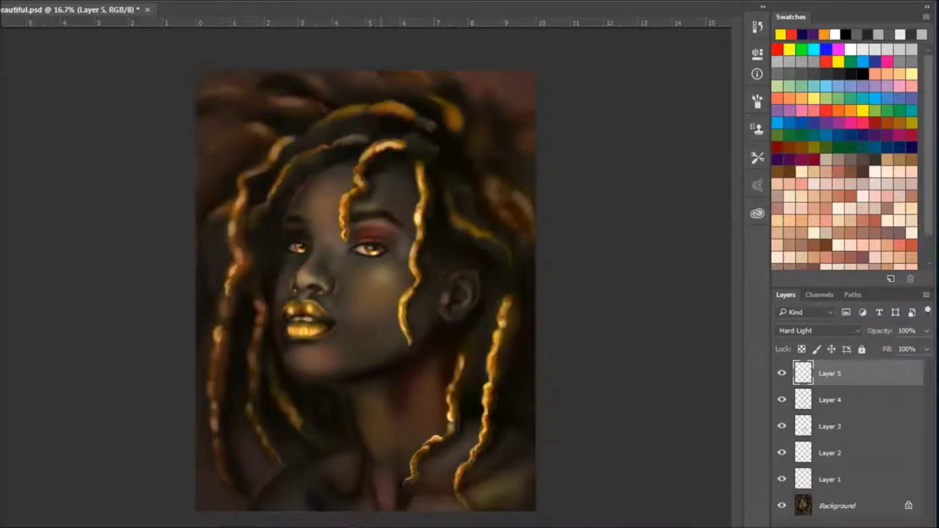
{"action": "key", "text": "ctrl+z"}
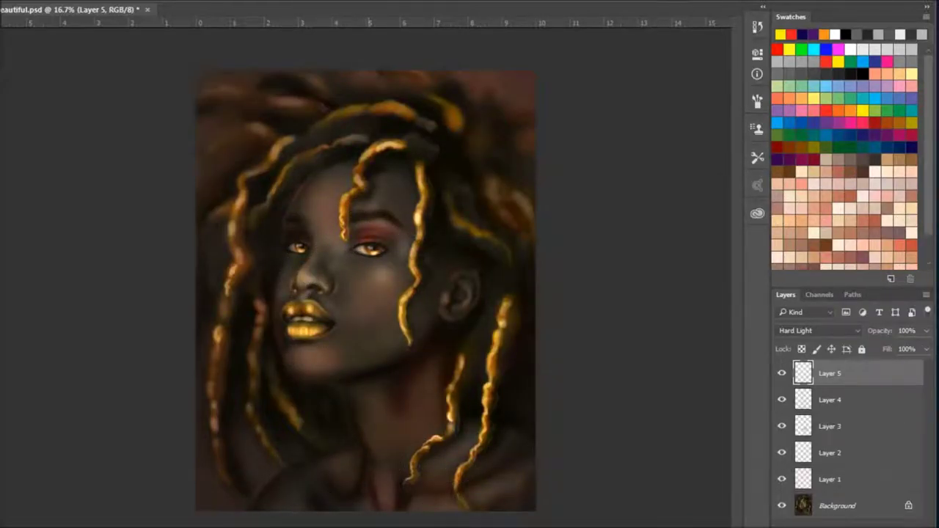
{"action": "left_click", "coordinate": [889, 118]}
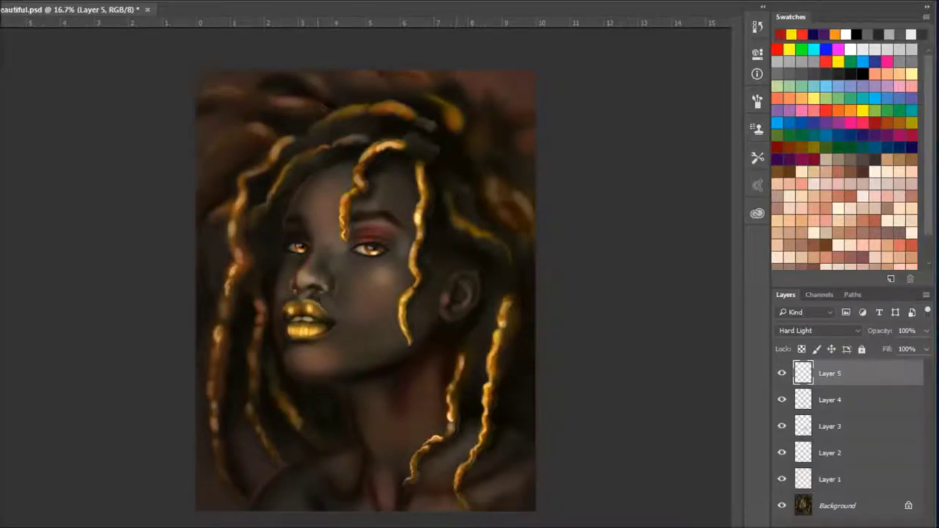
{"action": "key", "text": "ctrl+shift+alt+n"}
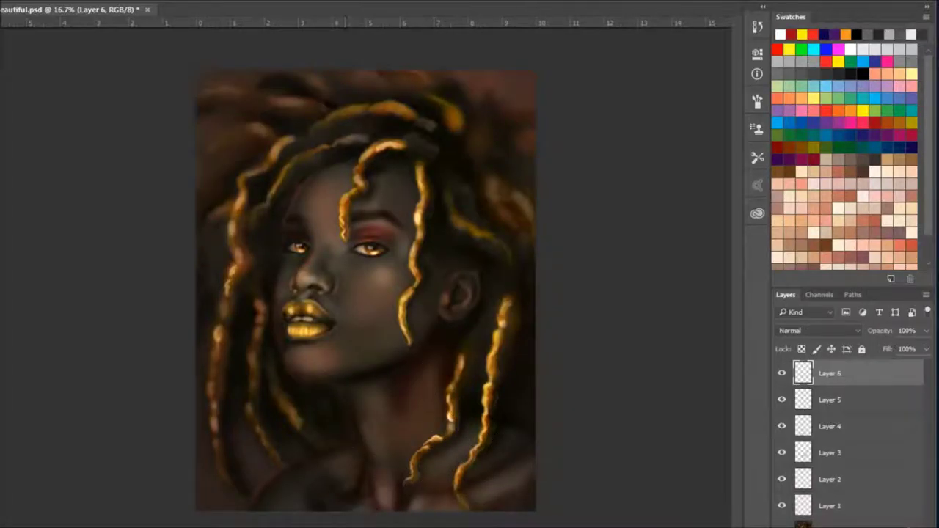
Step: Brighten the neck and eyeshadow on Layer 6, then scatter gold speckles along the right hair edge on Layer 7
{"action": "left_click", "coordinate": [346, 482]}
{"action": "left_click_drag", "start_coordinate": [368, 229], "coordinate": [393, 222]}
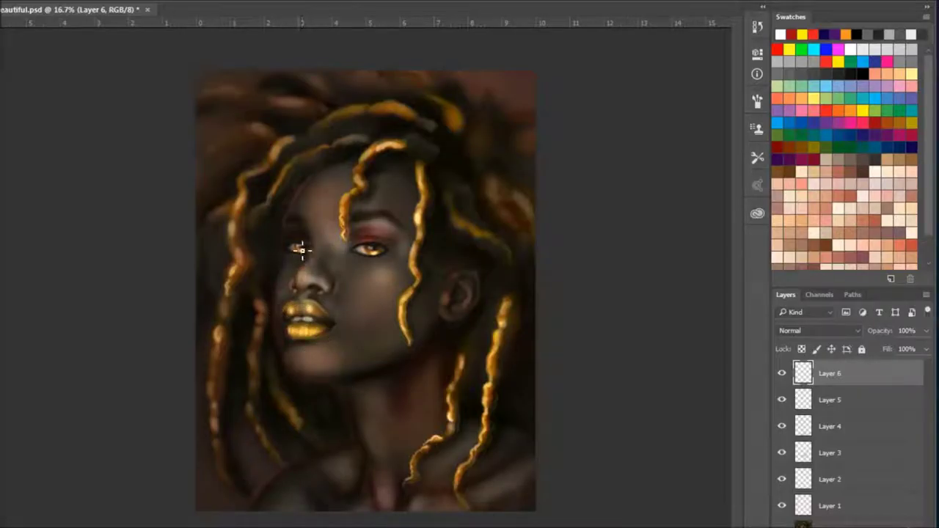
{"action": "key", "text": "ctrl+shift+alt+n"}
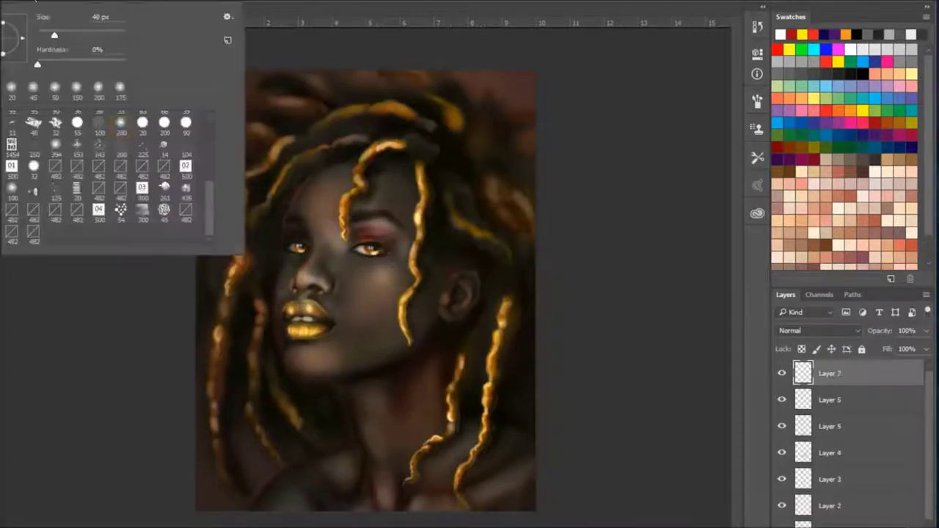
{"action": "double_click", "coordinate": [120, 147]}
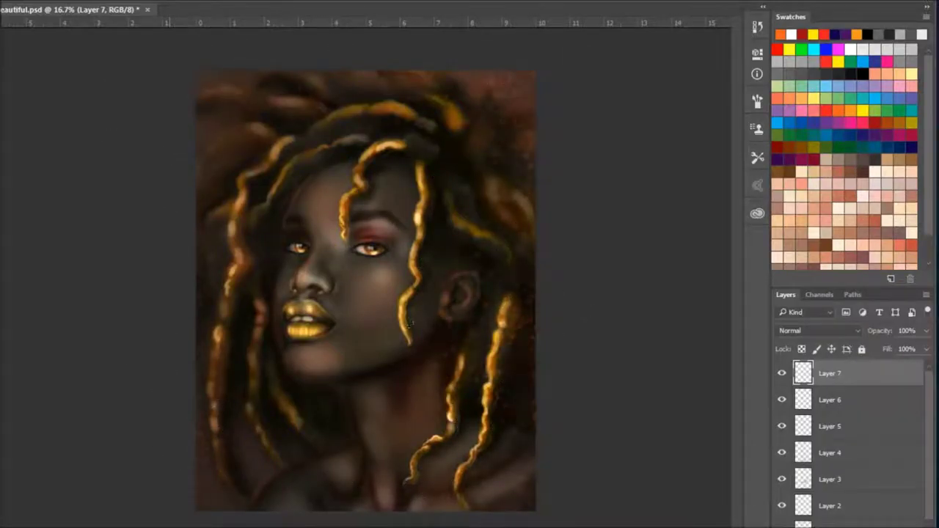
{"action": "left_click", "coordinate": [488, 174]}
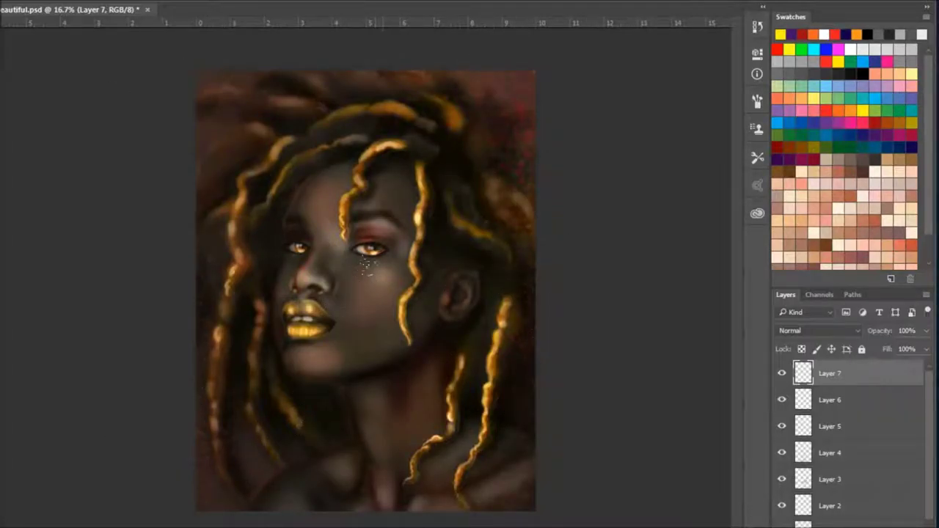
{"action": "left_click_drag", "start_coordinate": [532, 257], "coordinate": [529, 341]}
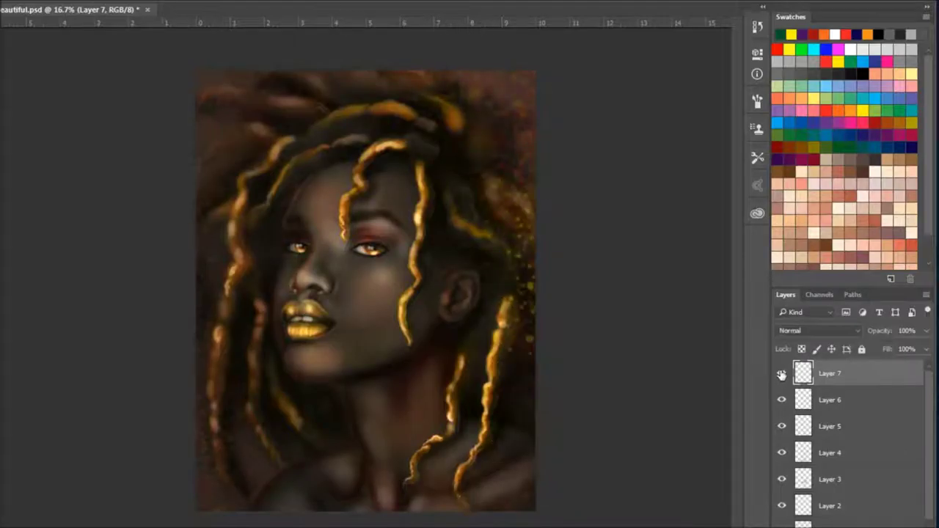
Step: On new Layer 8, paint dark brown over the right hair edge and save the document
{"action": "key", "text": "ctrl+shift+alt+n"}
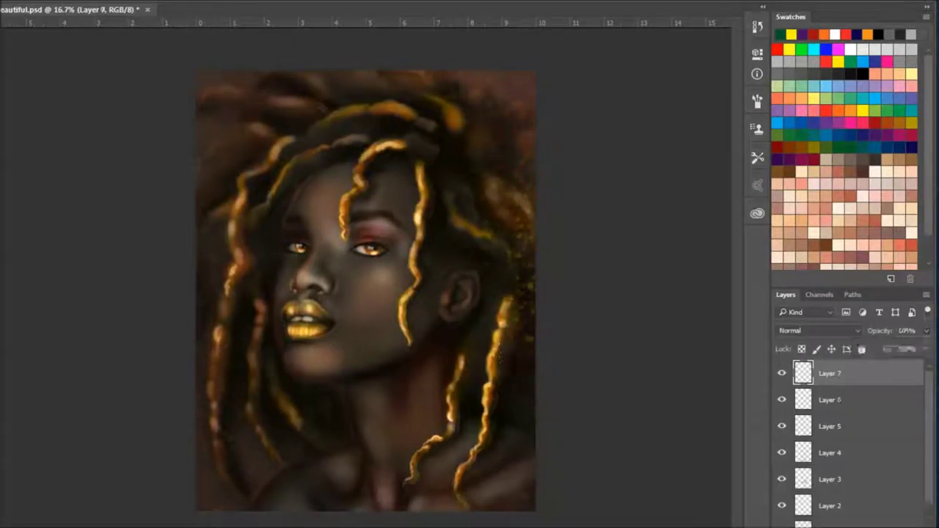
{"action": "mouse_move", "coordinate": [517, 103]}
{"action": "left_mouse_down"}
{"action": "mouse_move", "coordinate": [524, 119]}
{"action": "mouse_move", "coordinate": [469, 59]}
{"action": "mouse_move", "coordinate": [522, 275]}
{"action": "mouse_move", "coordinate": [527, 339]}
{"action": "left_mouse_up"}
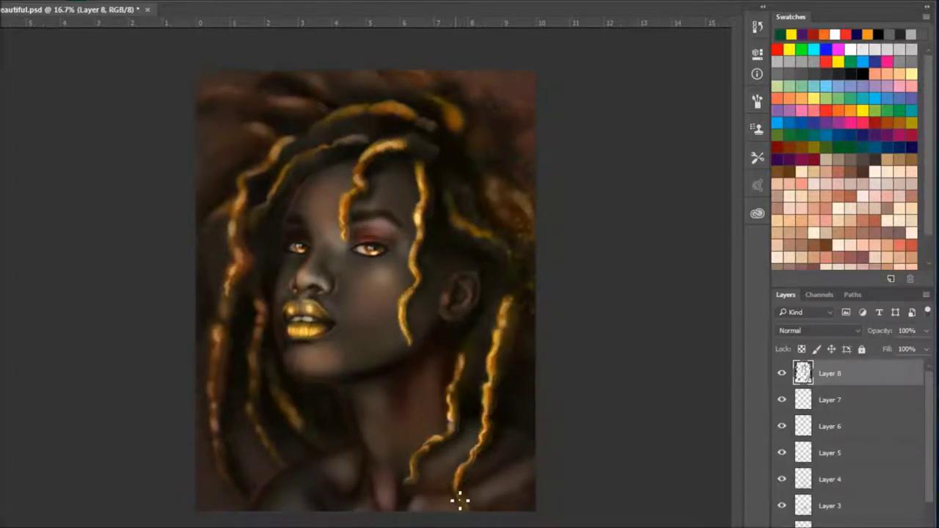
{"action": "key", "text": "ctrl+s"}
Step: On Layer 9, stamp a gold signature lower-right at 57% opacity
{"action": "key", "text": "ctrl+shift+alt+n"}
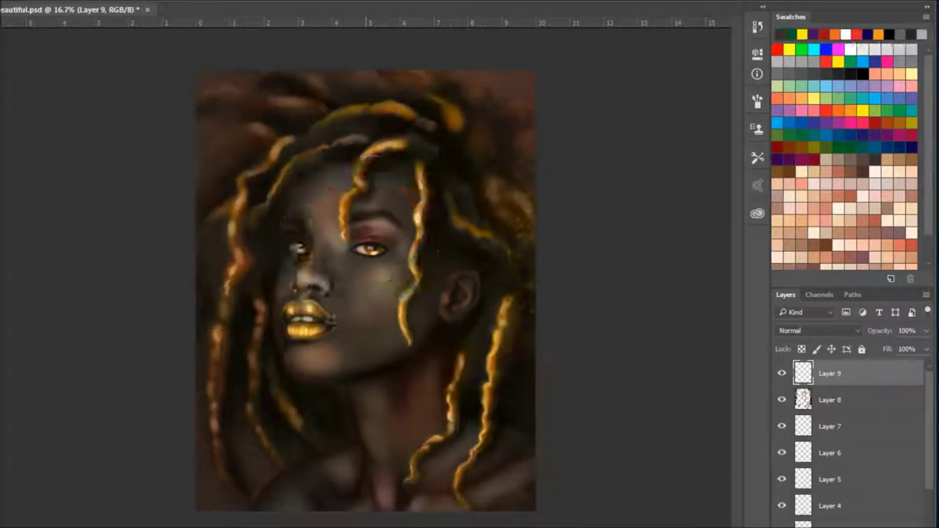
{"action": "left_click", "coordinate": [398, 210], "text": "alt"}
{"action": "left_click", "coordinate": [294, 329], "text": "alt"}
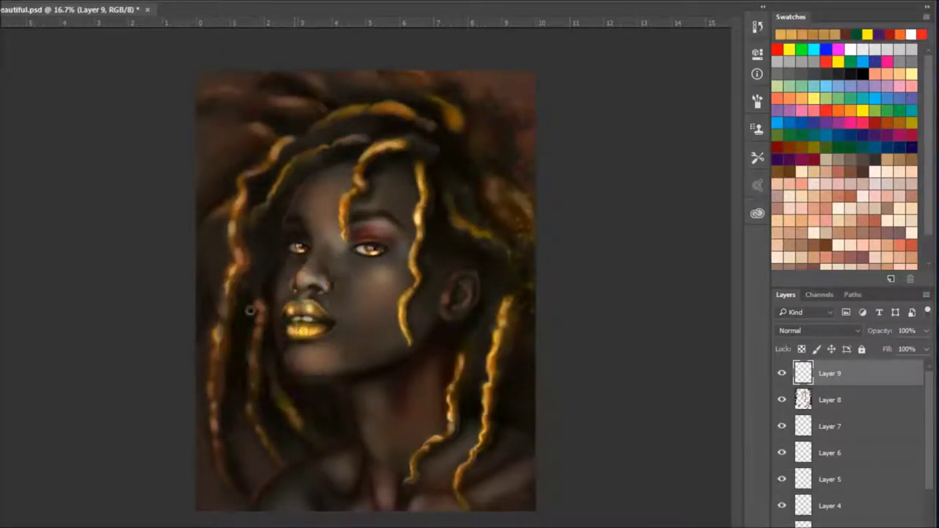
{"action": "left_click", "coordinate": [510, 481]}
{"action": "left_click", "coordinate": [926, 331]}
{"action": "left_click_drag", "start_coordinate": [924, 348], "coordinate": [894, 349]}
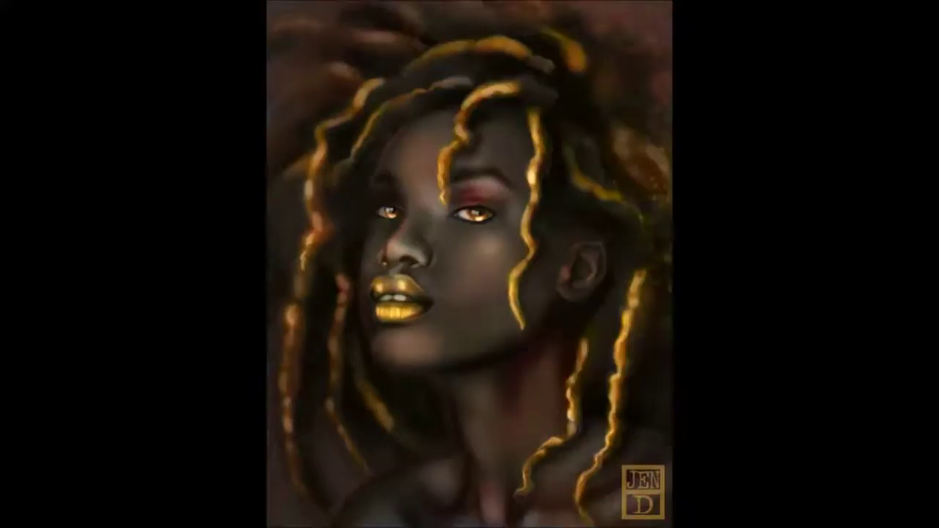